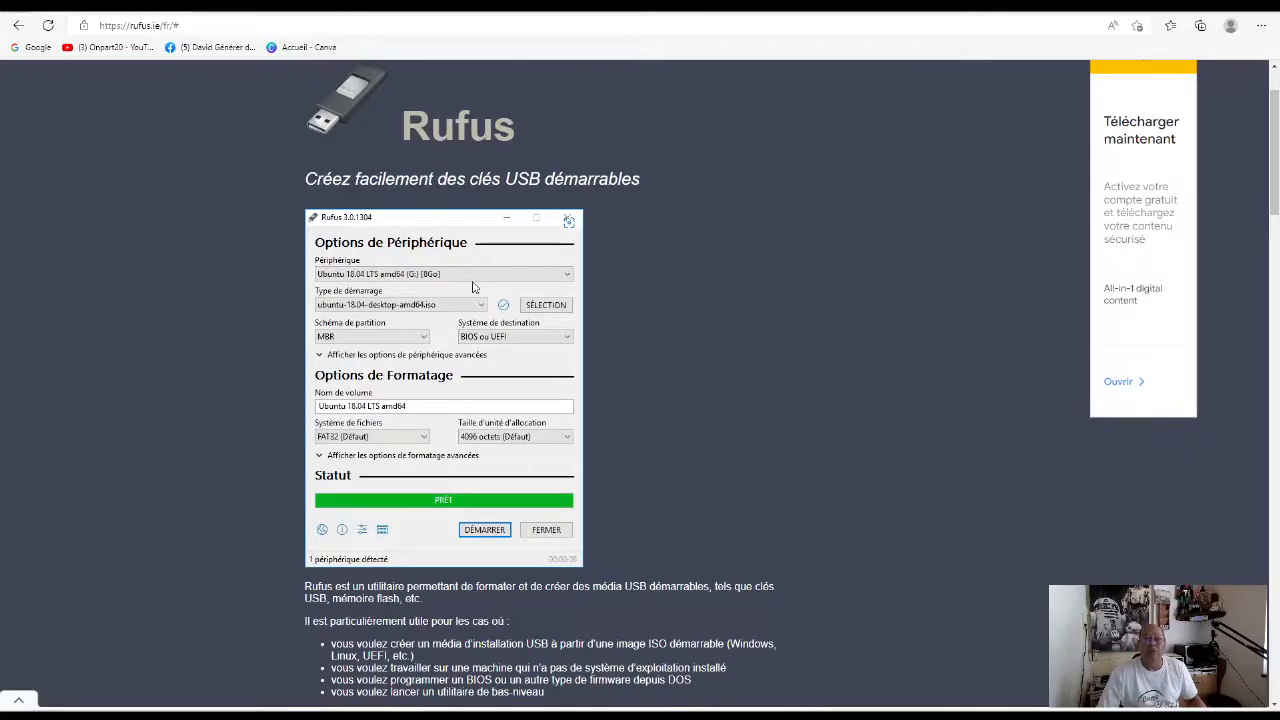
Find the Téléchargement section of the Rufus page and download Rufus 3.19
scroll(473, 288, down, 3)
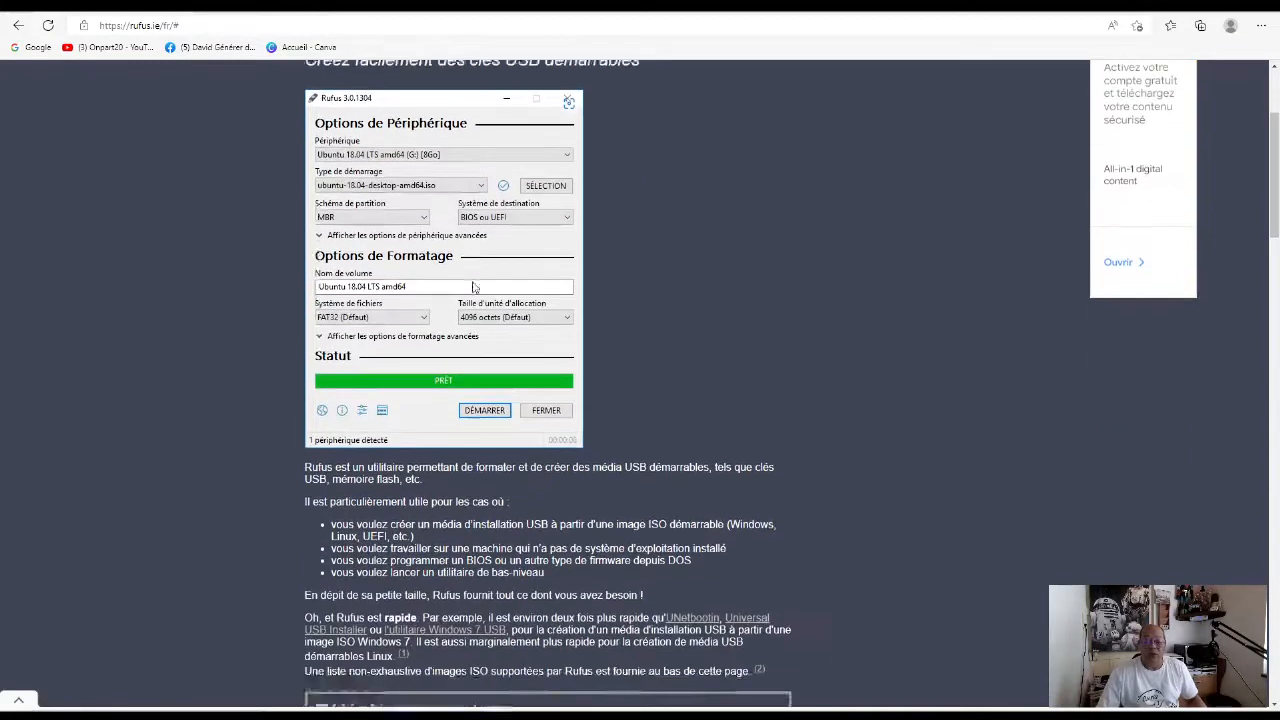
scroll(474, 288, up, 2)
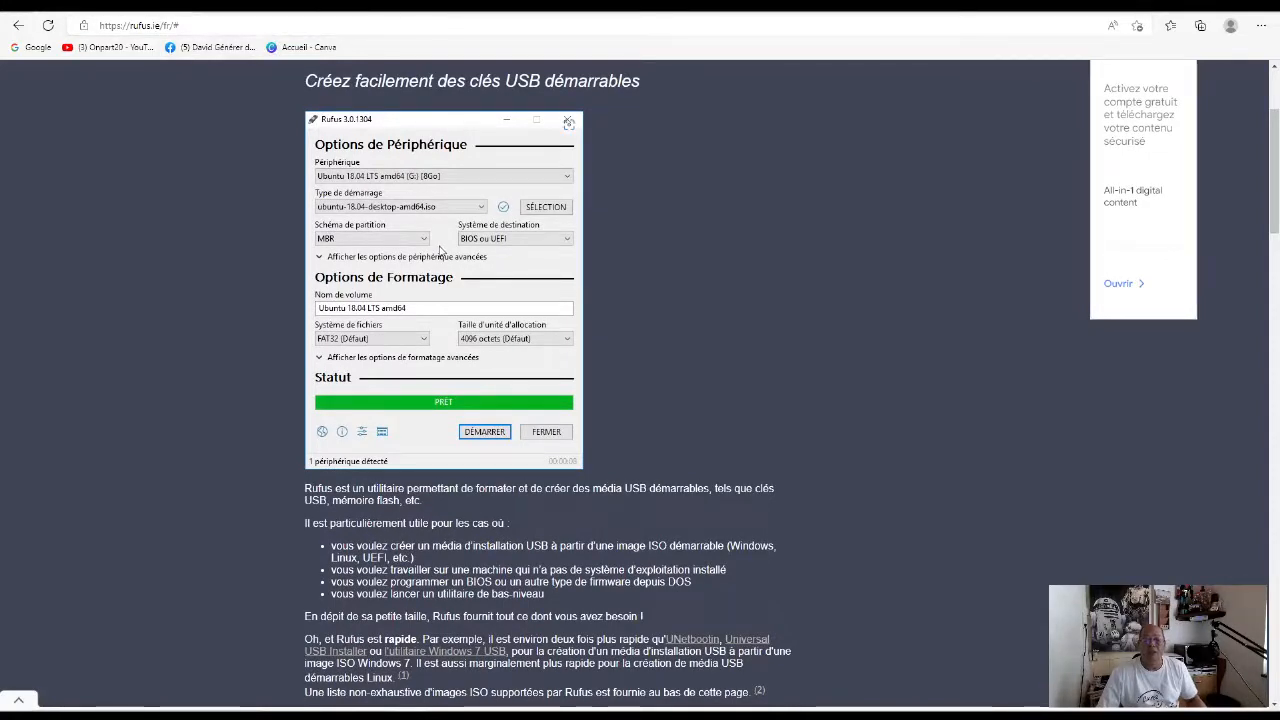
scroll(442, 251, down, 5)
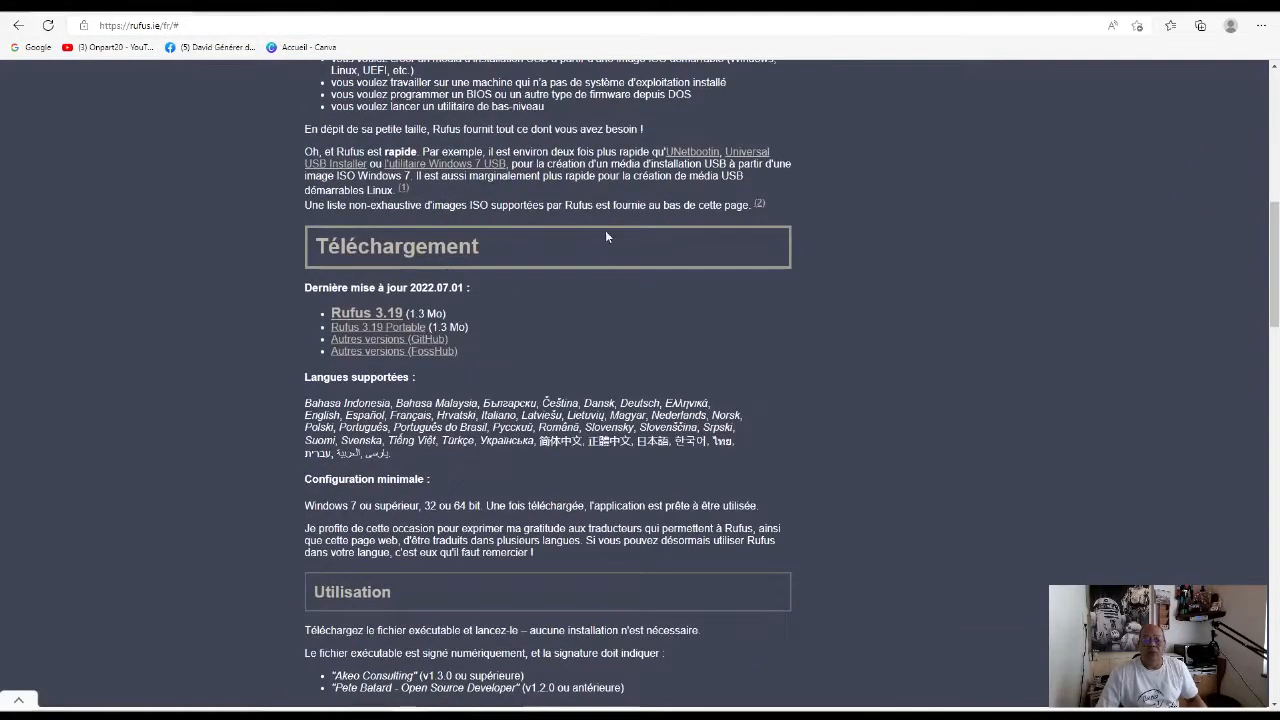
click(362, 314)
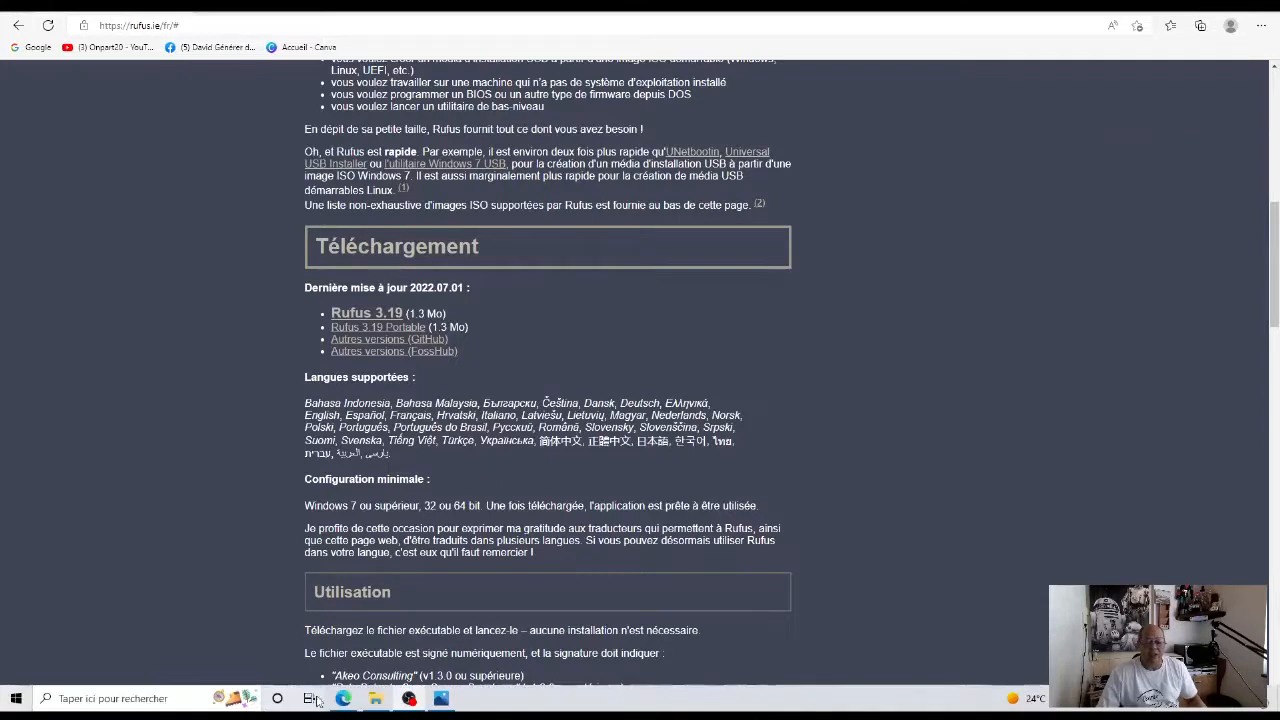
Check the logiciels folder for the Rufus executable, and return to the top of the Rufus page
click(374, 701)
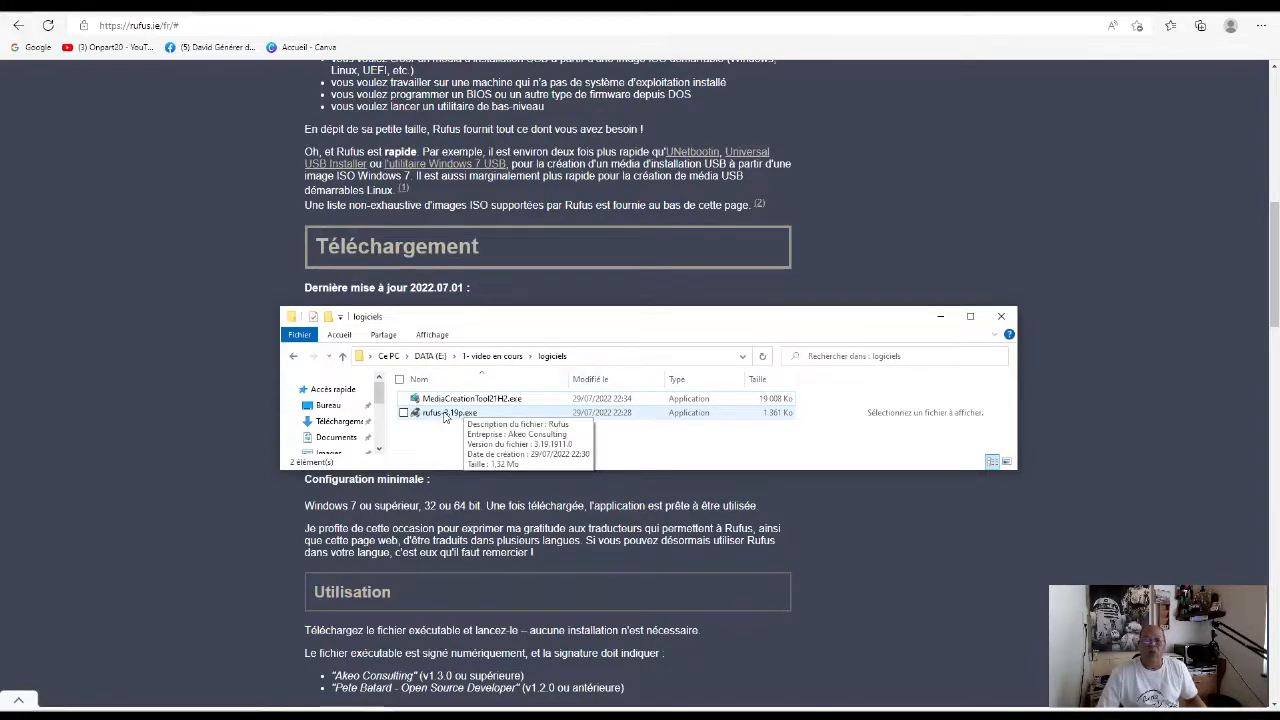
click(940, 316)
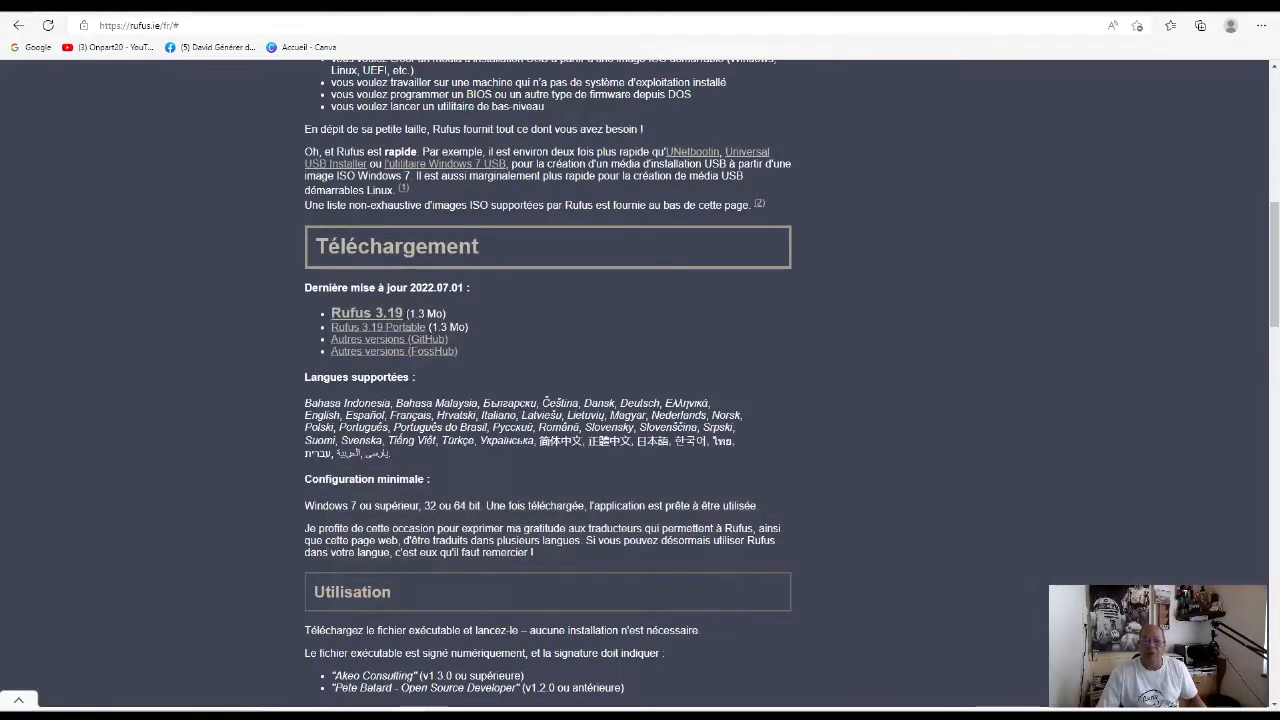
scroll(372, 256, up, 1)
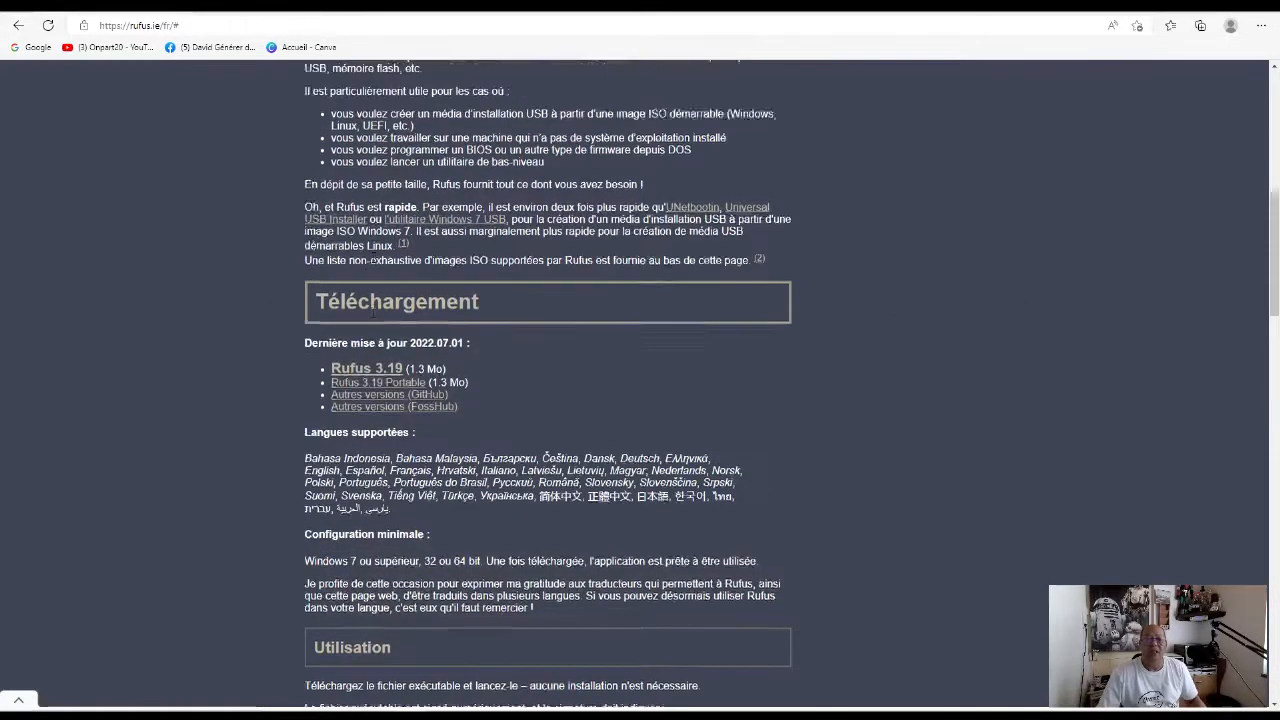
scroll(372, 256, up, 7)
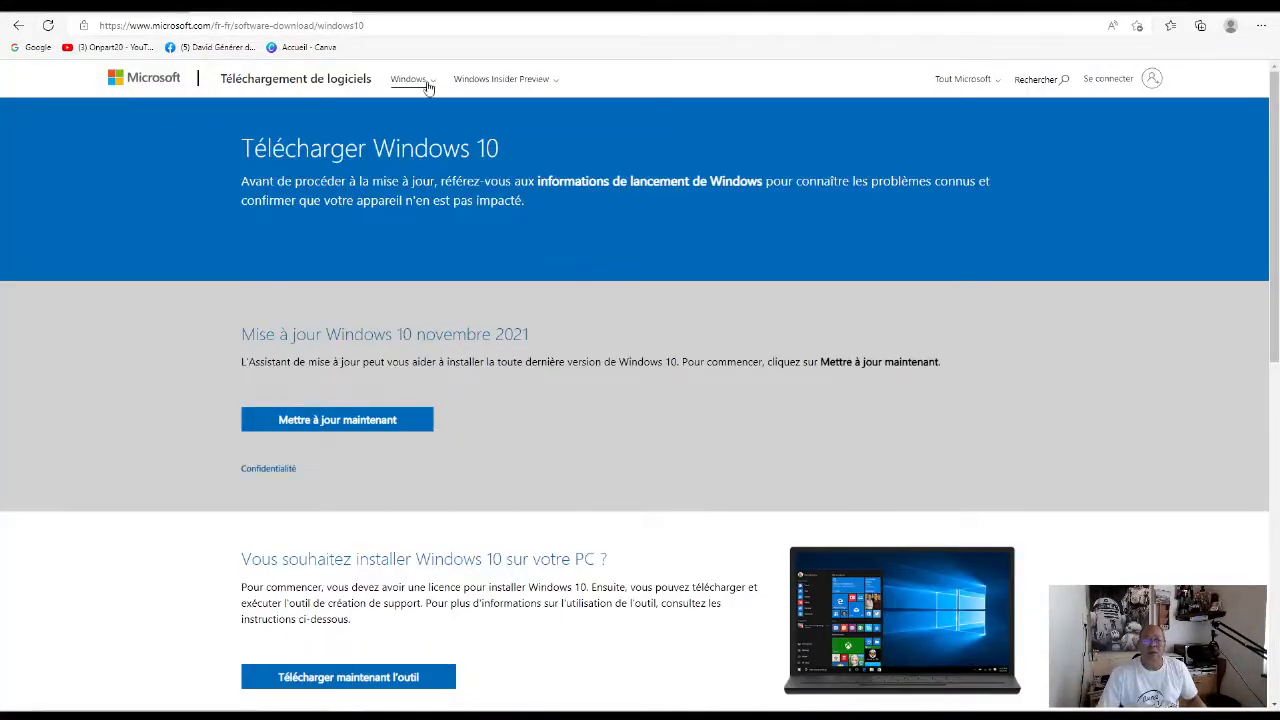
Download the media creation tool from Microsoft's Windows 10 download page
drag(368, 26, 105, 31)
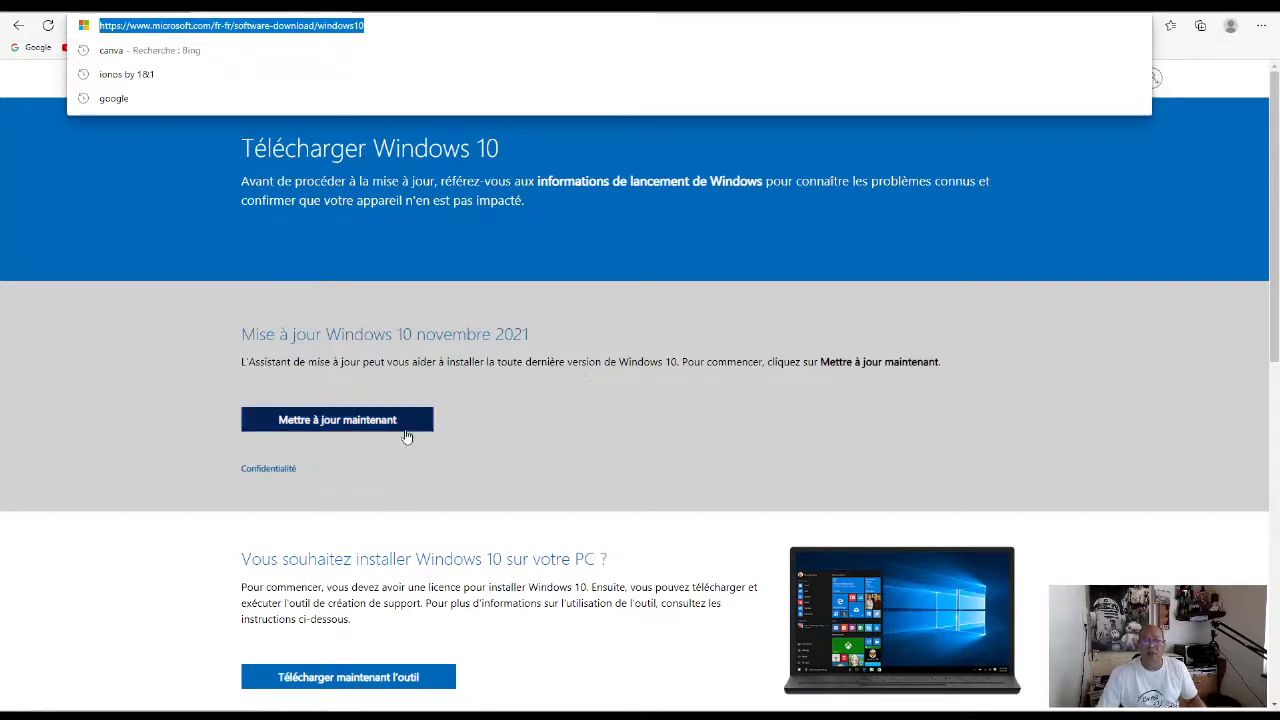
scroll(574, 394, down, 2)
click(475, 518)
click(308, 478)
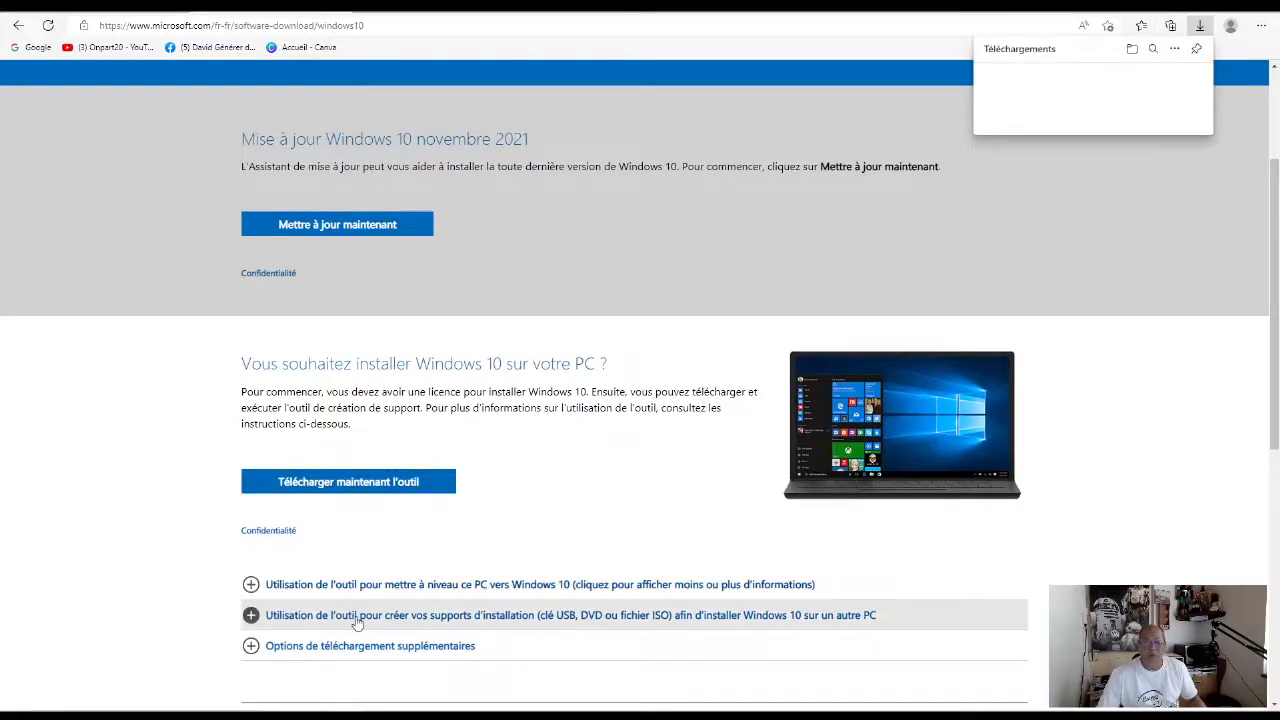
Launch MediaCreationTool21H2.exe from the logiciels folder, allow it to run, and accept the licence terms
mouse_move(415, 708)
click(377, 698)
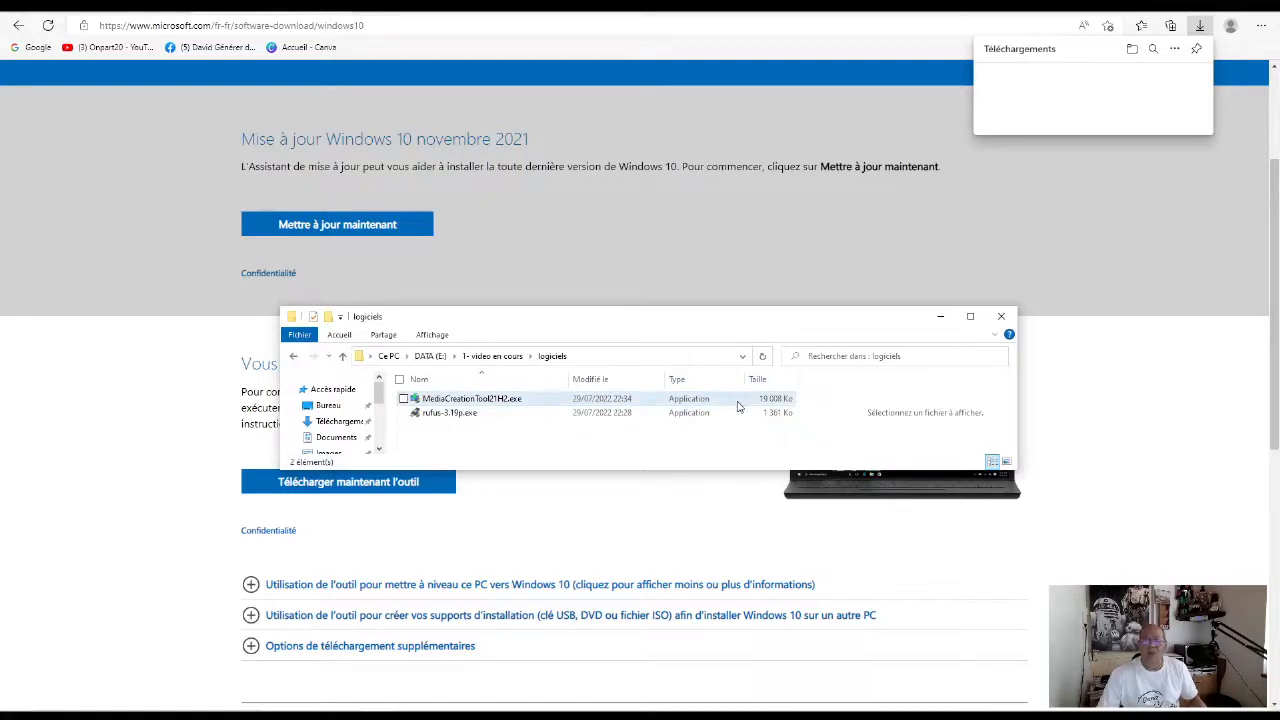
click(492, 402)
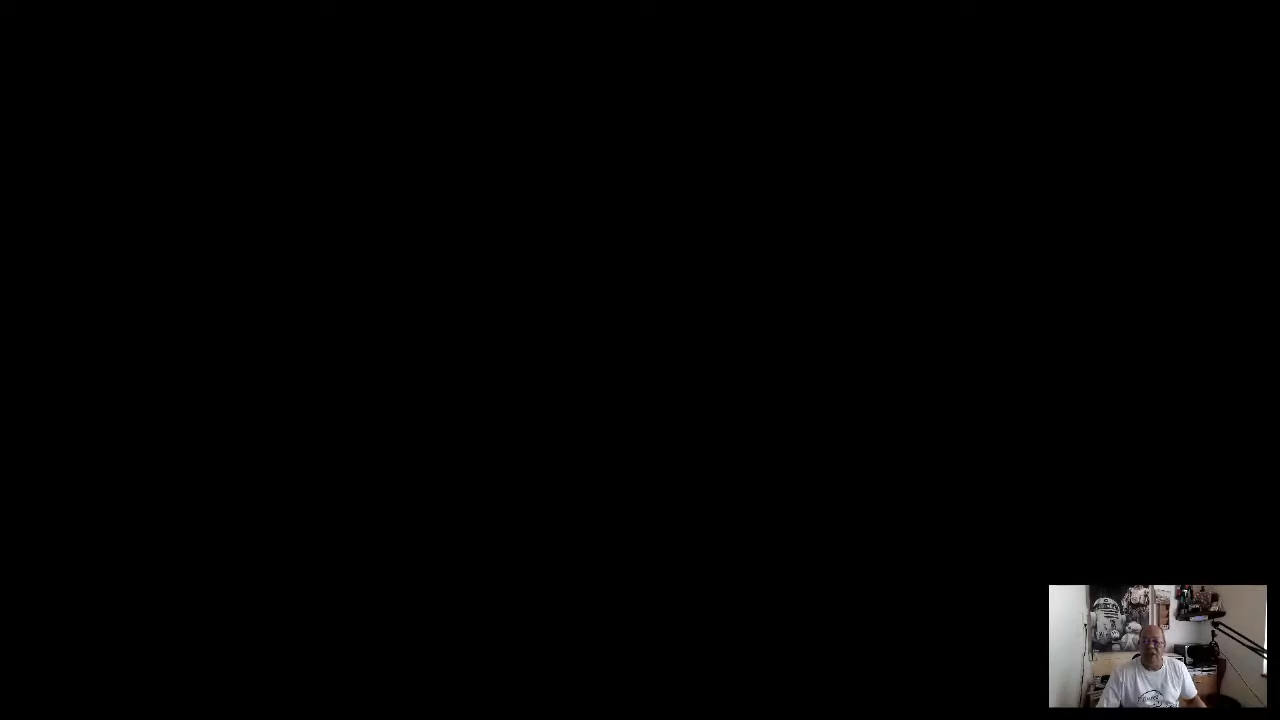
click(587, 442)
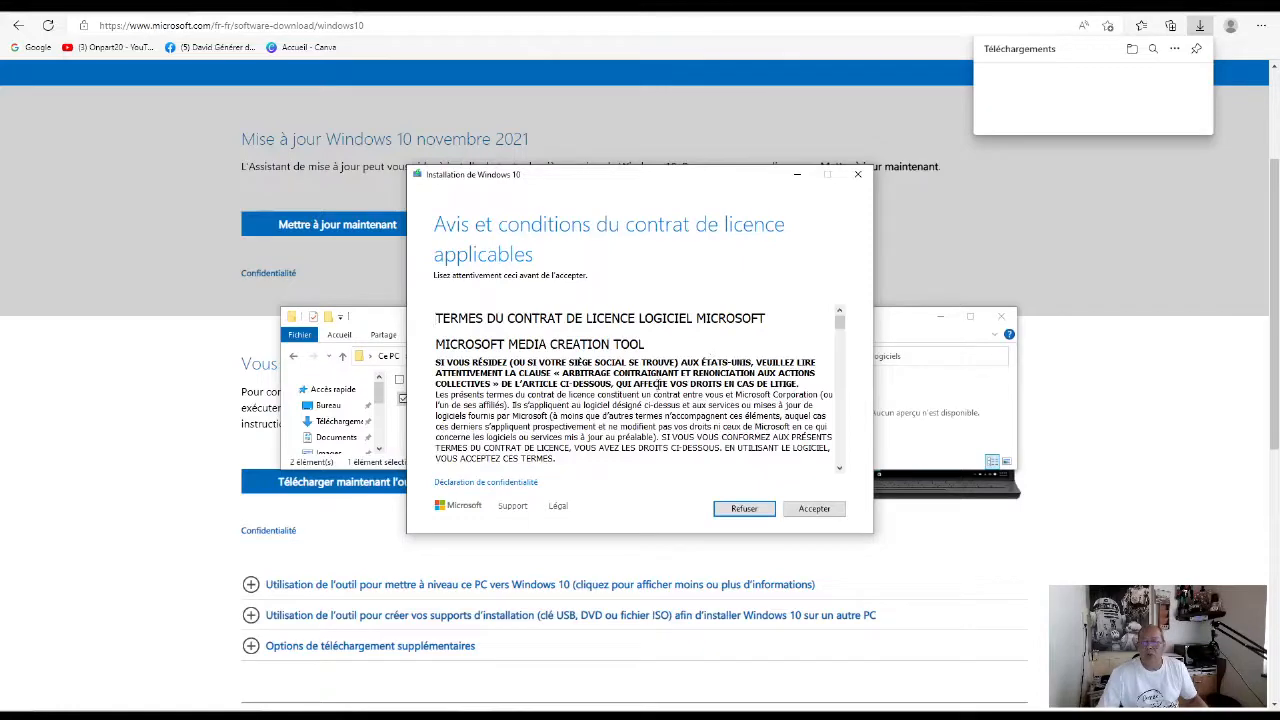
drag(843, 322, 833, 480)
click(814, 509)
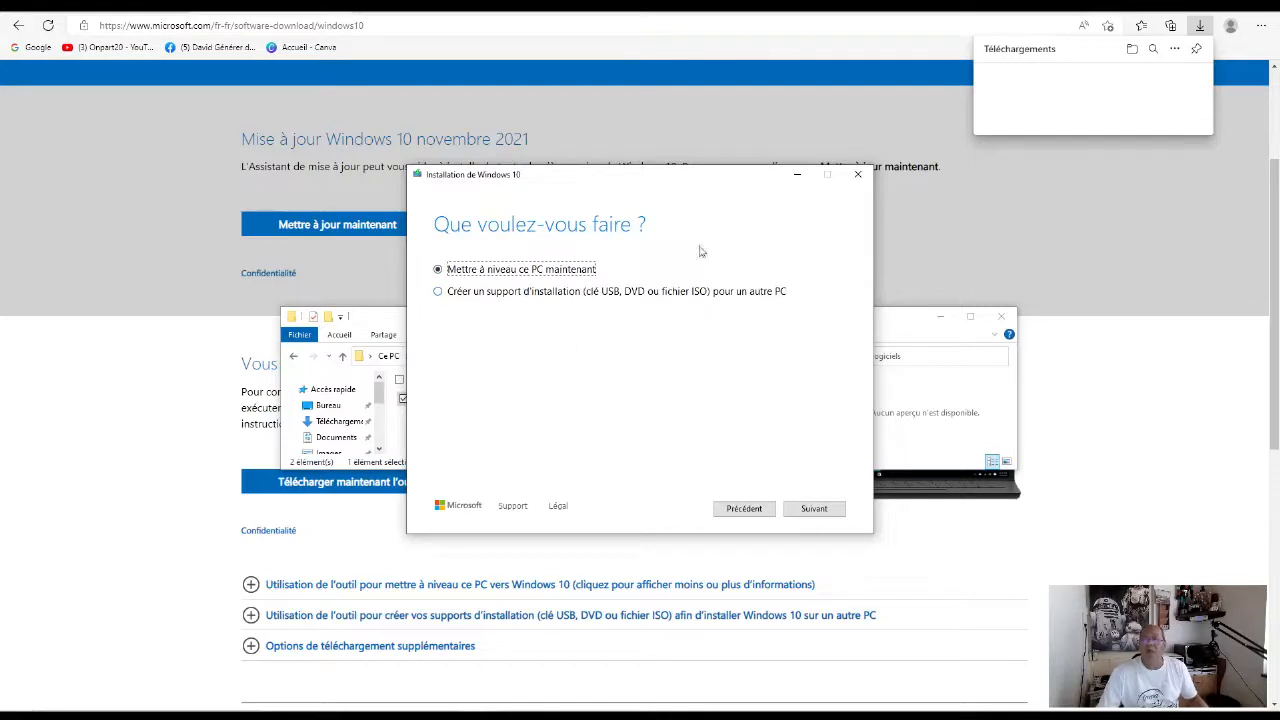
Choose to create installation media for another PC and keep the recommended language, edition and architecture
click(501, 295)
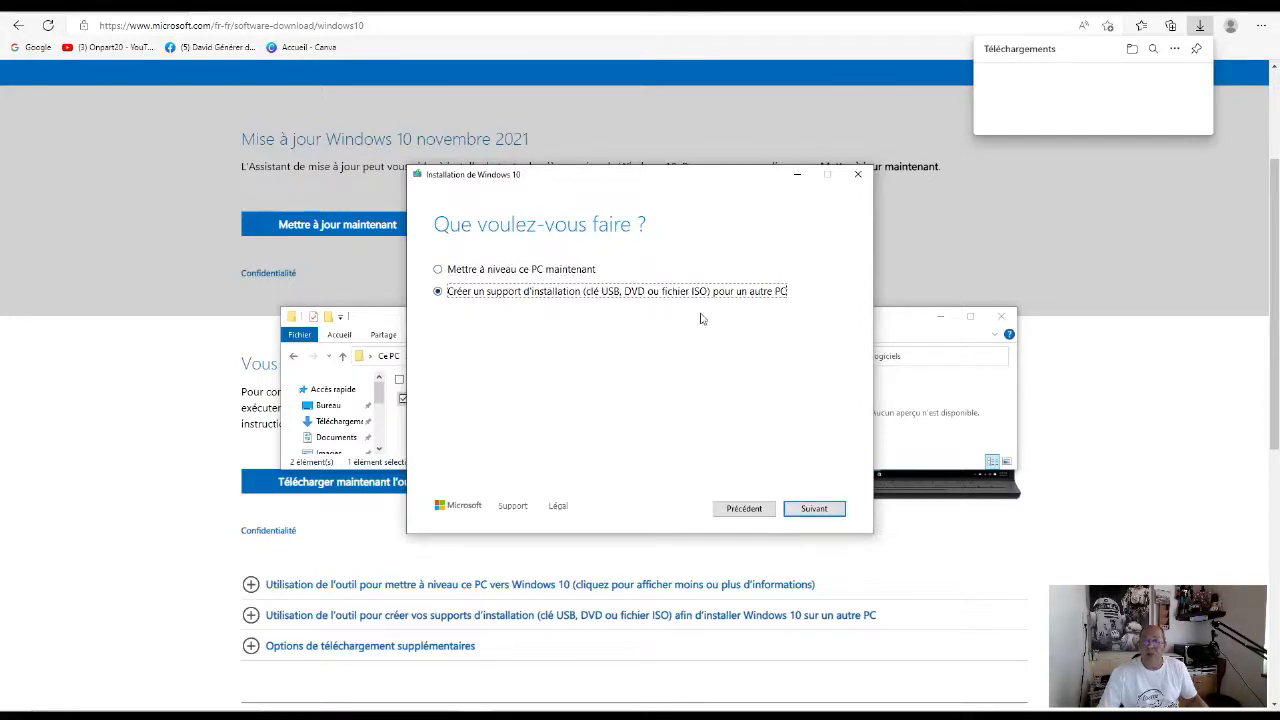
click(817, 510)
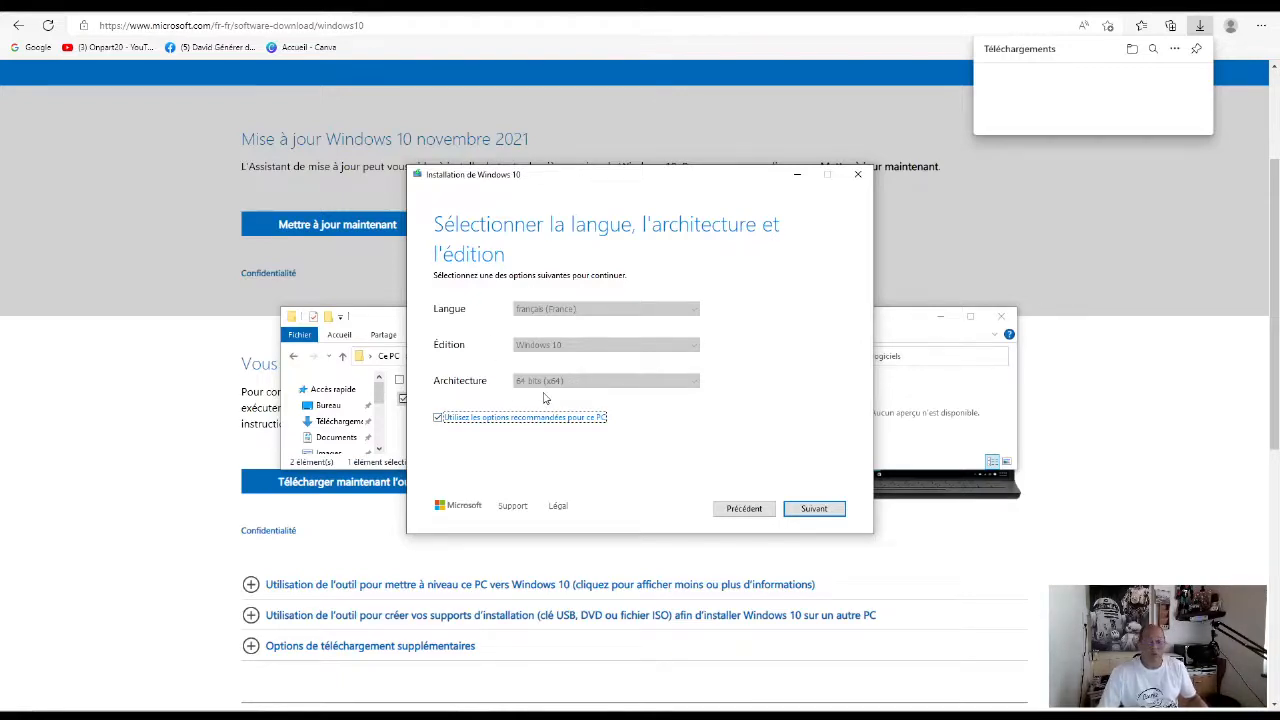
click(817, 509)
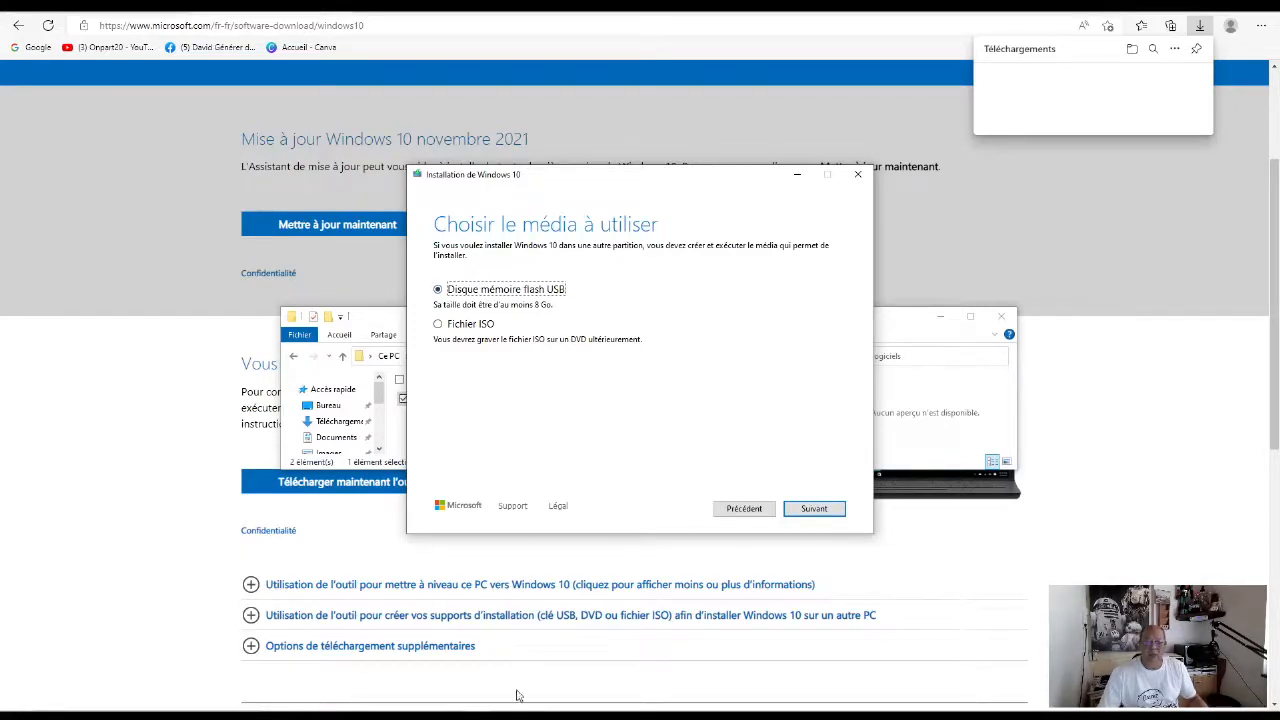
View the photos of the 32 Go USB stick and the closed and open SanDisk stick beside the setup window
mouse_move(515, 710)
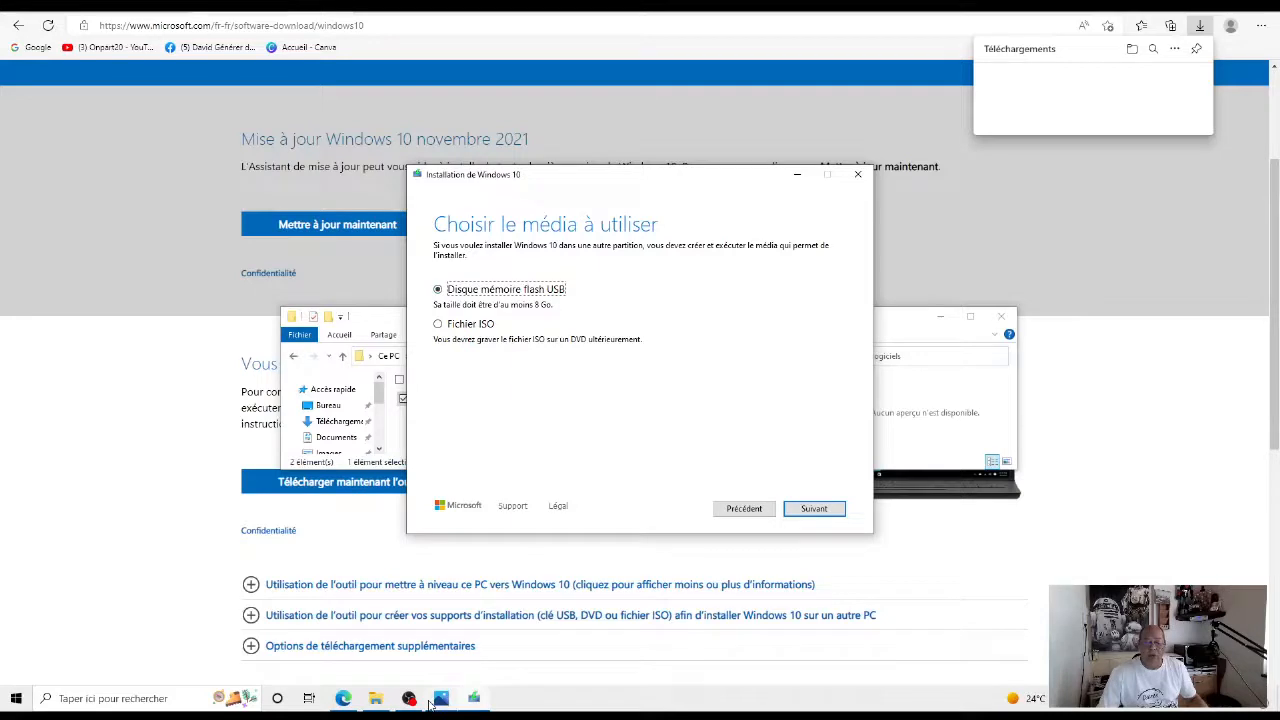
click(441, 700)
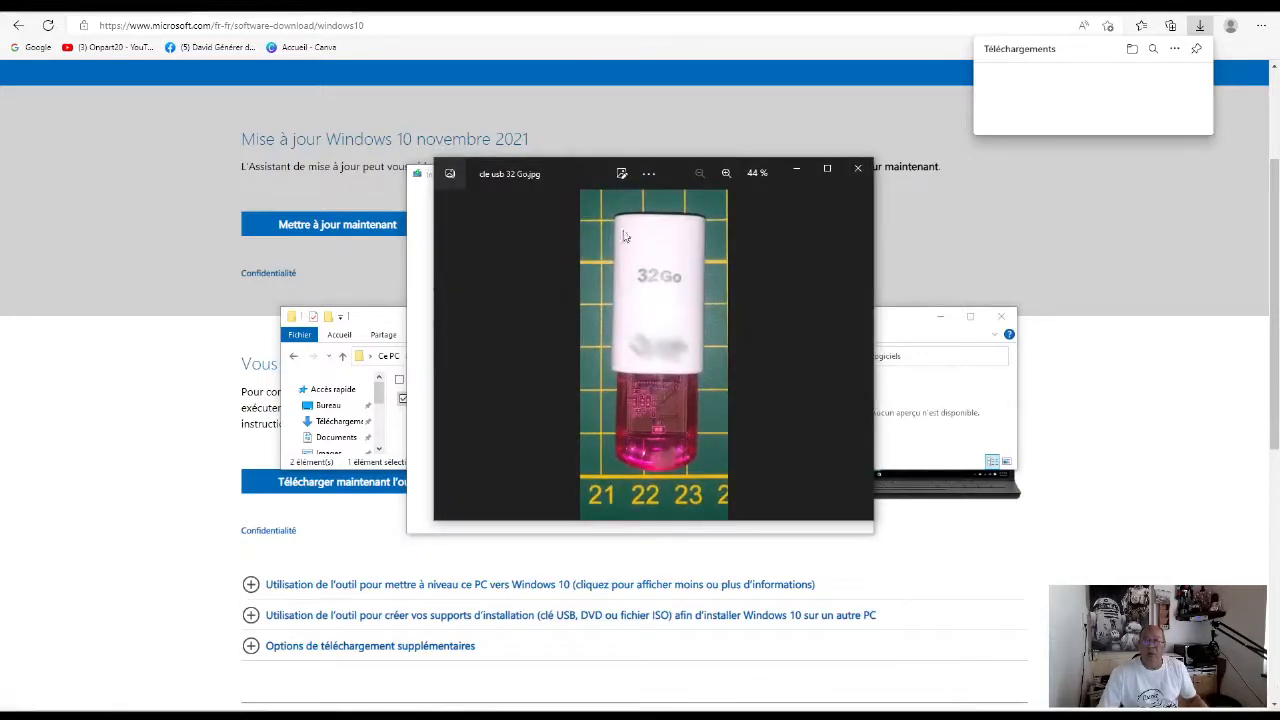
drag(568, 170, 865, 205)
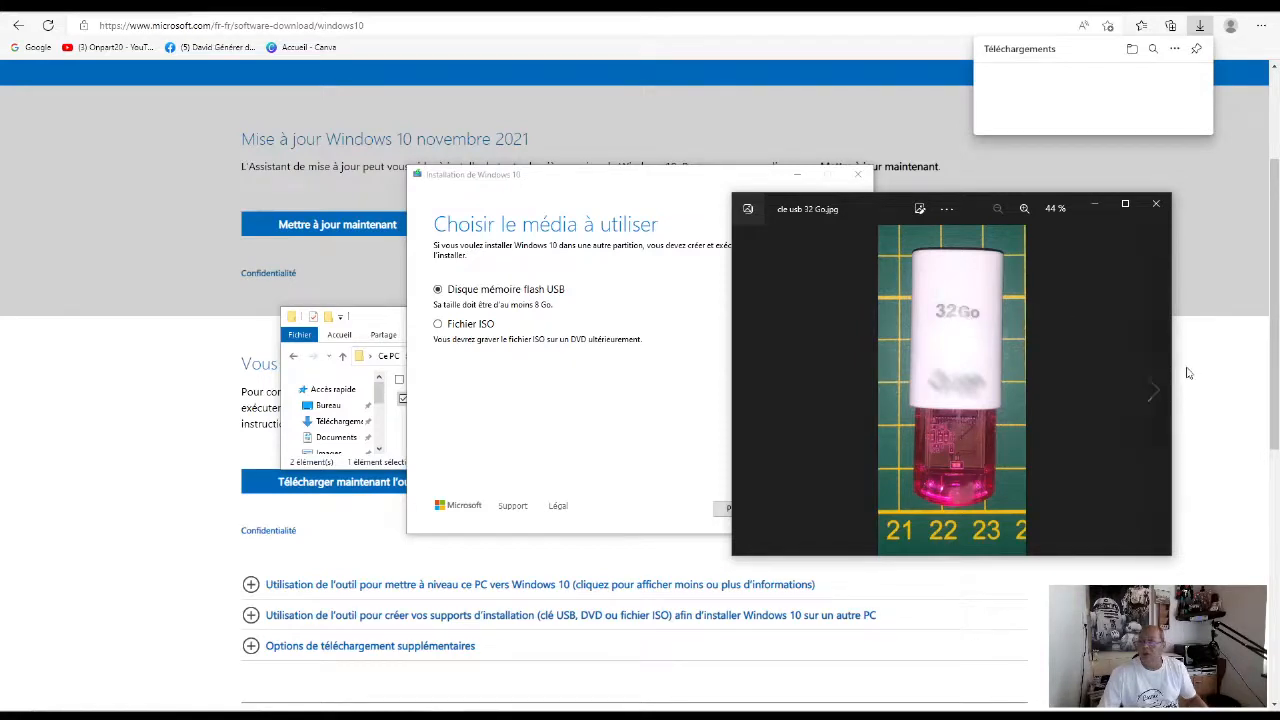
click(1156, 392)
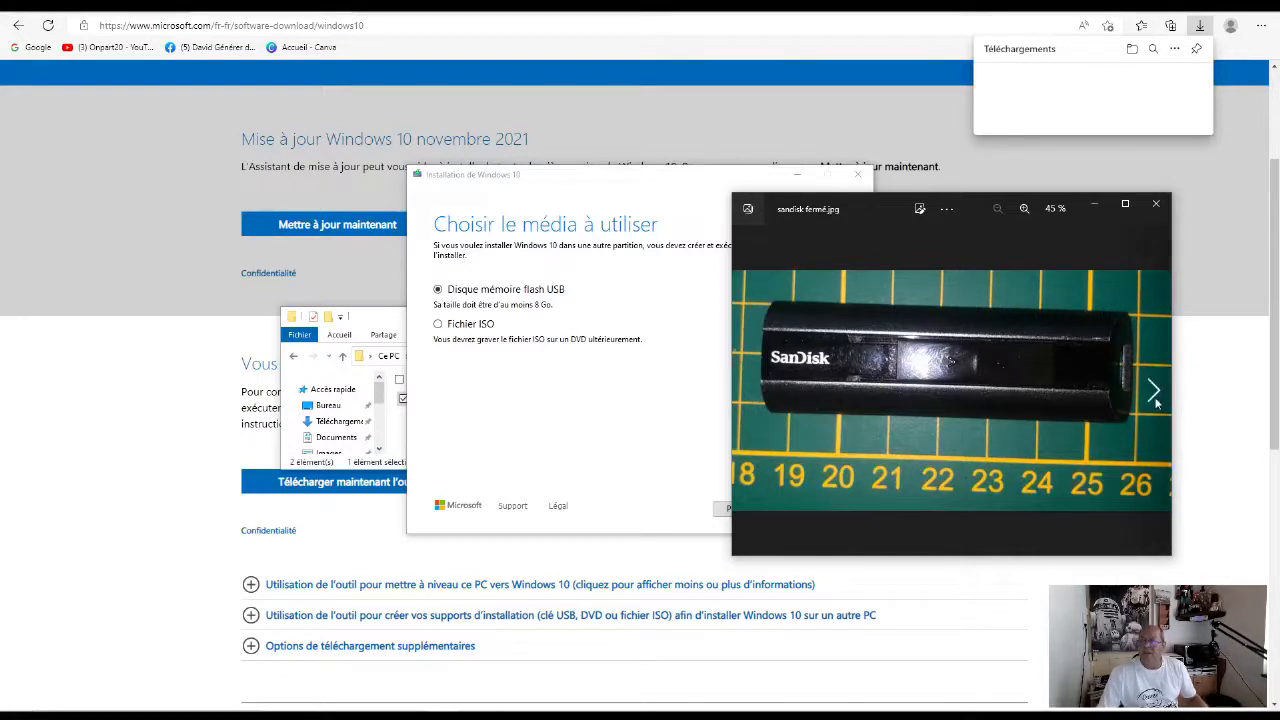
click(1155, 393)
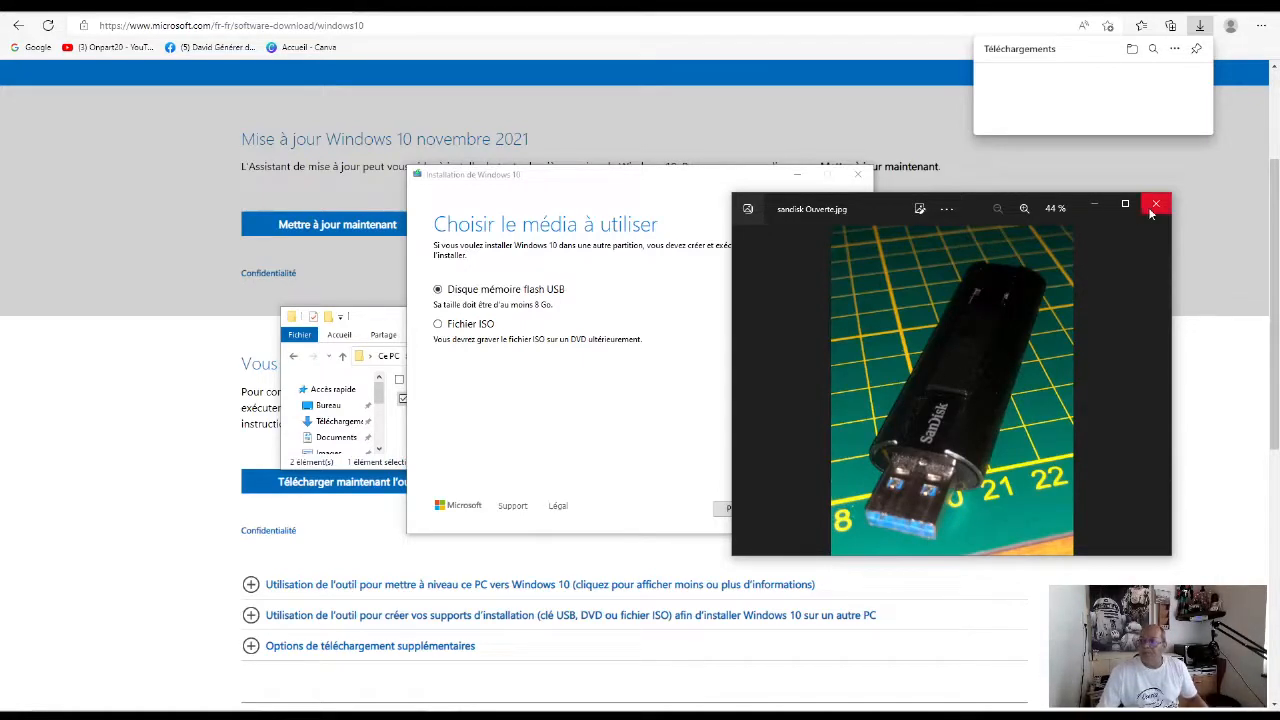
click(1094, 204)
Choose the ISO file as the media and save it as "Windows 10 21H2.iso" in the Téléchargements folder
click(477, 325)
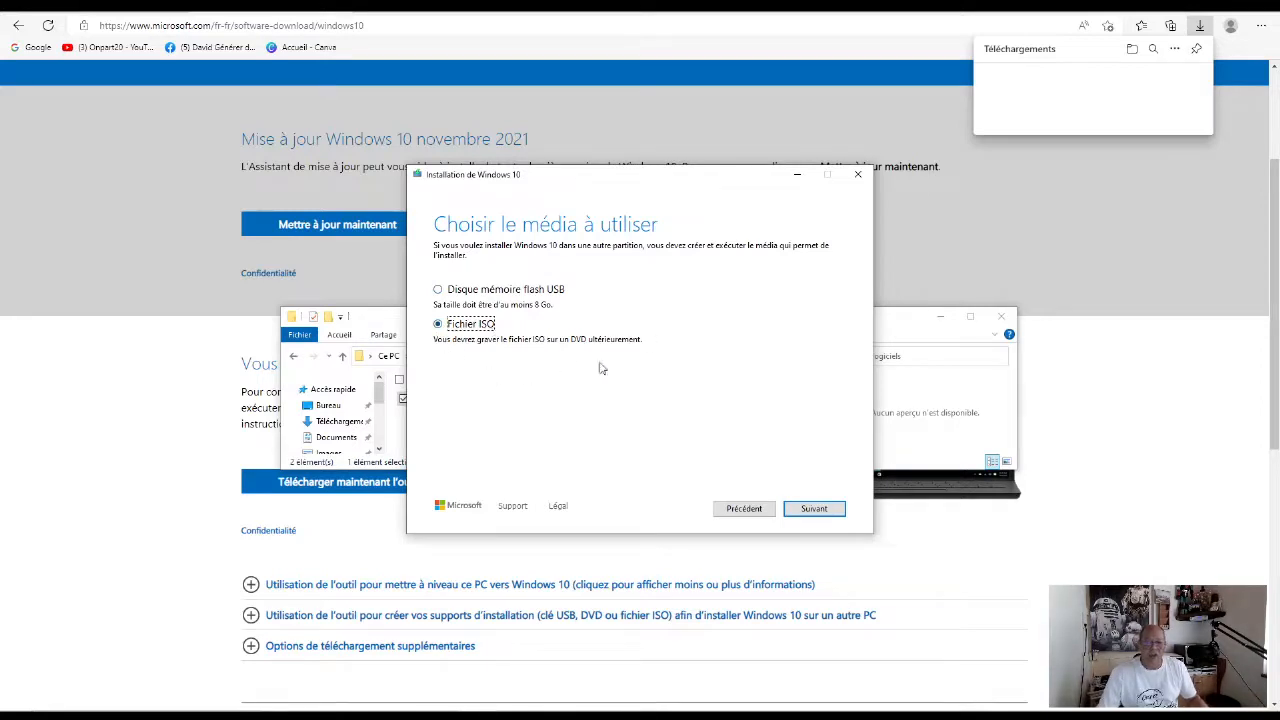
click(814, 508)
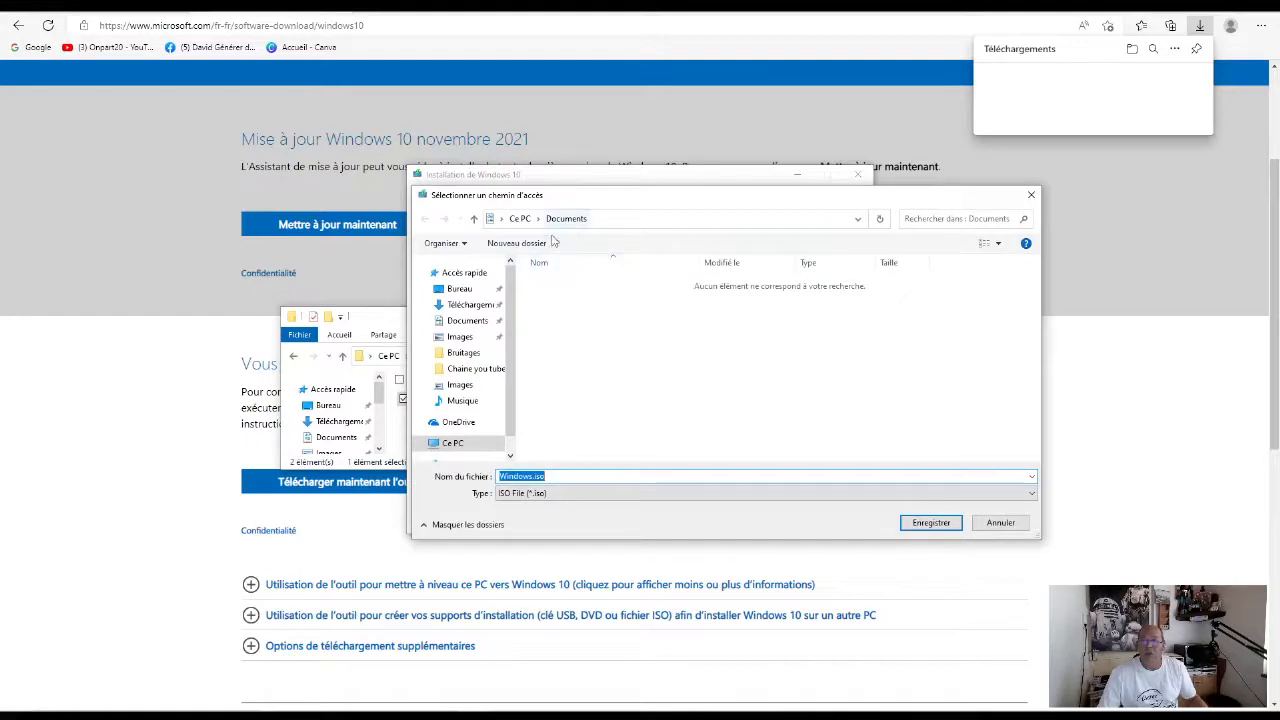
click(470, 305)
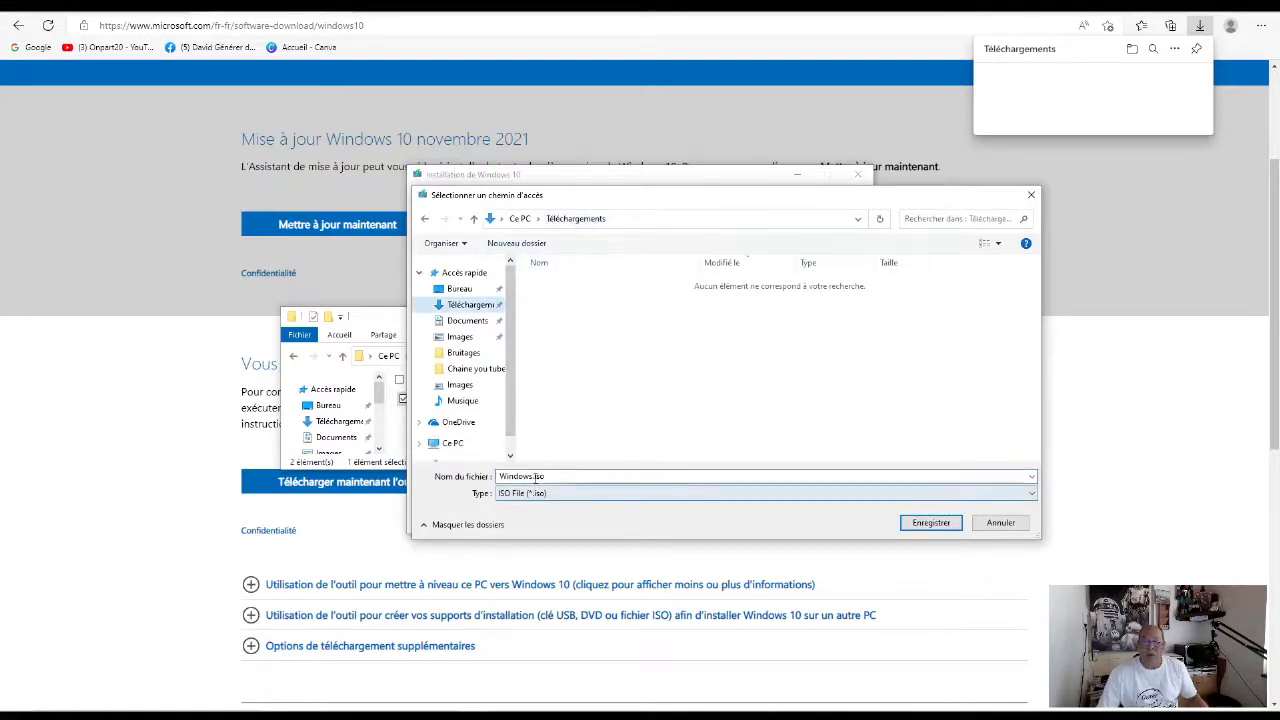
double_click(536, 477)
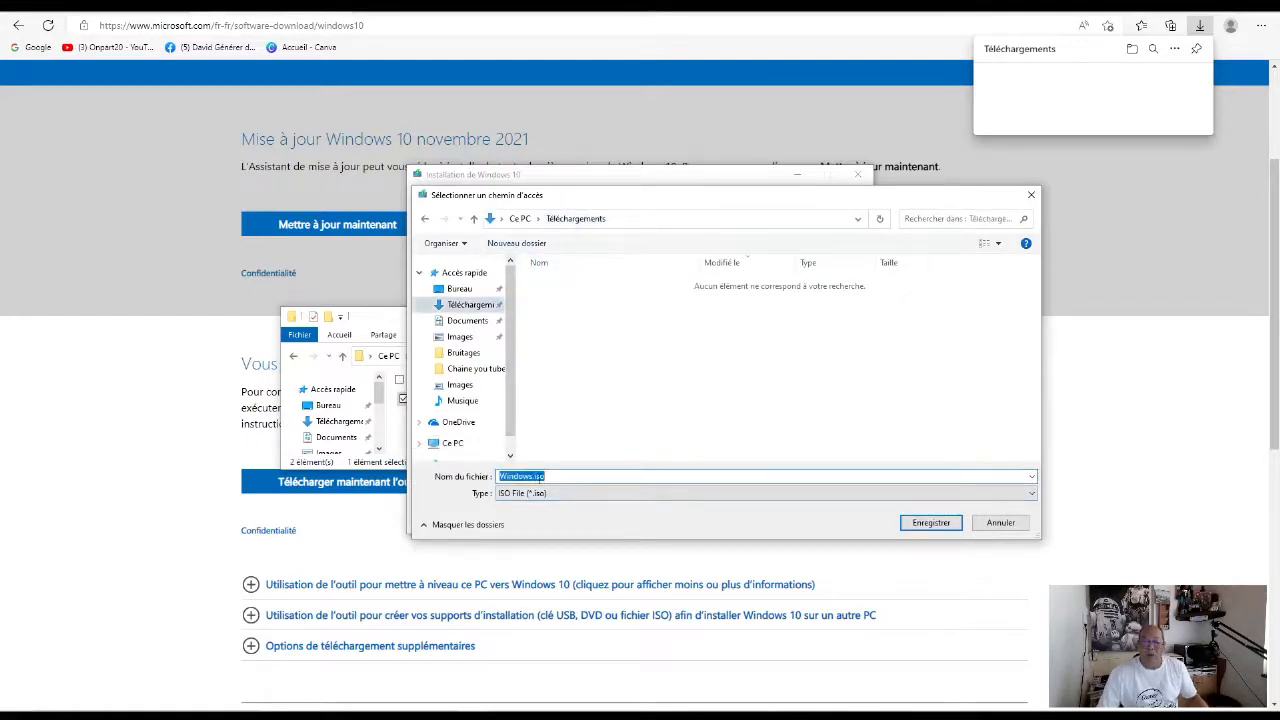
click(536, 477)
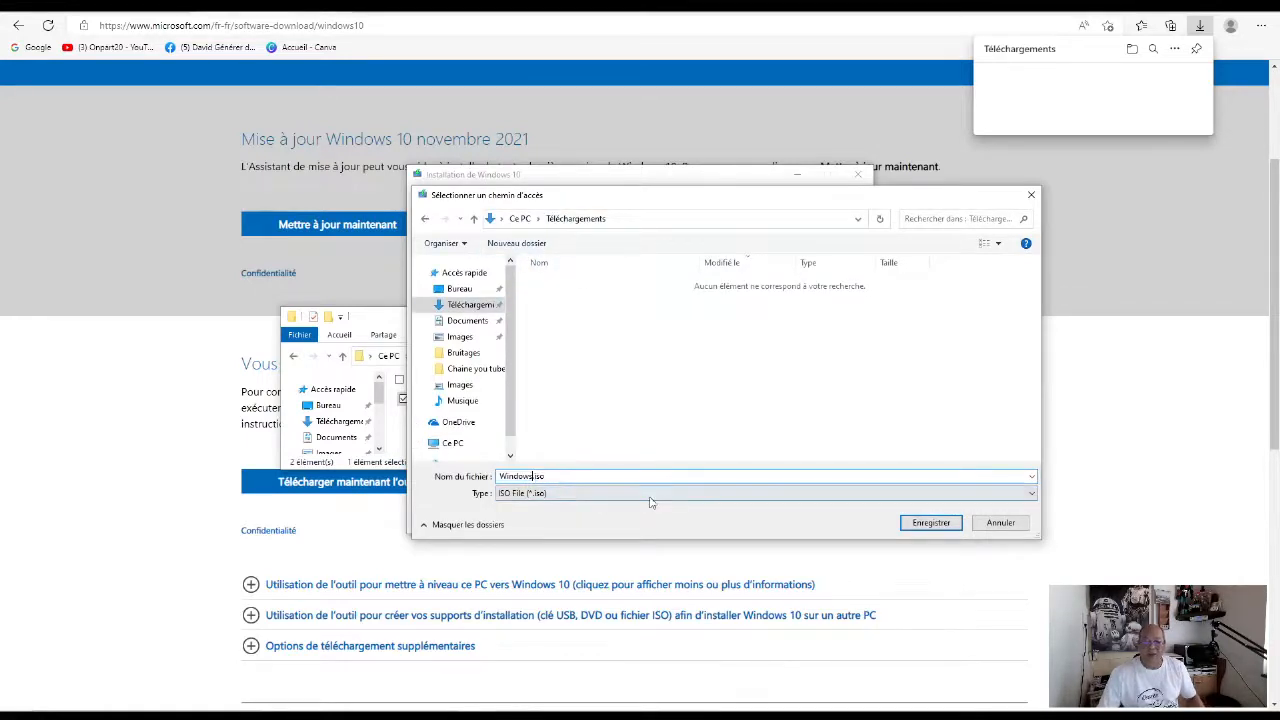
text(10 21H2)
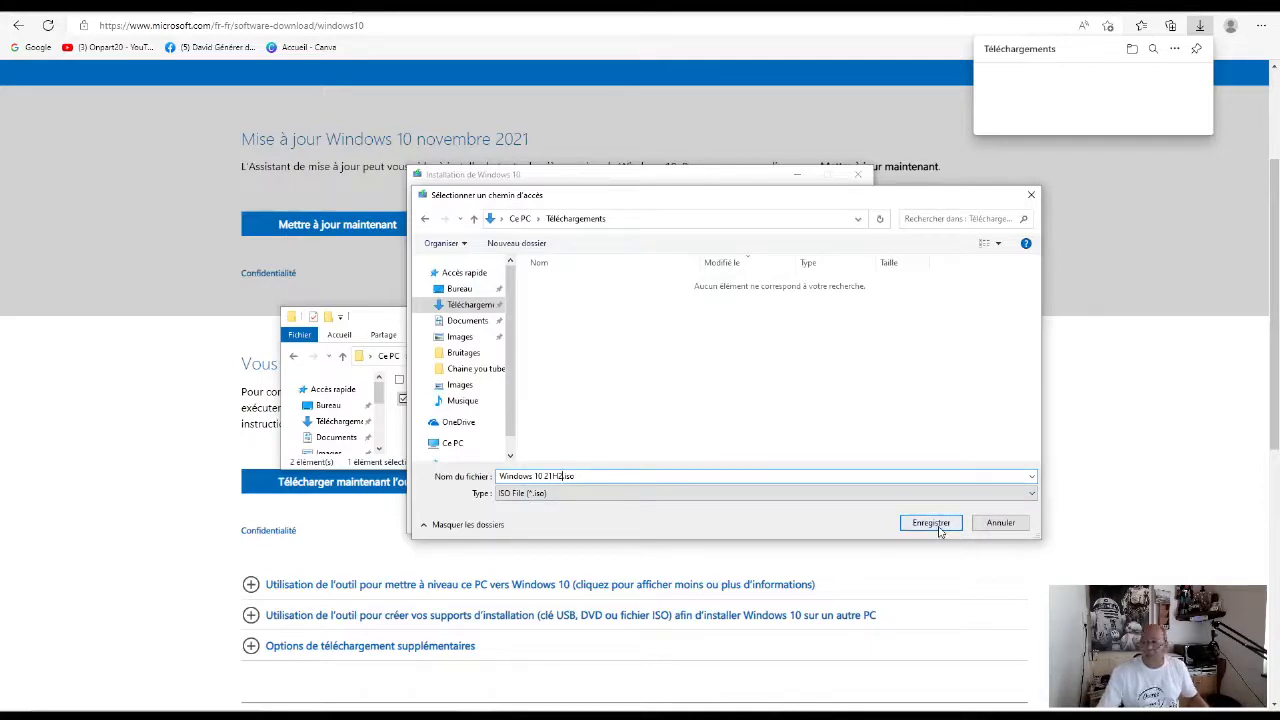
click(938, 525)
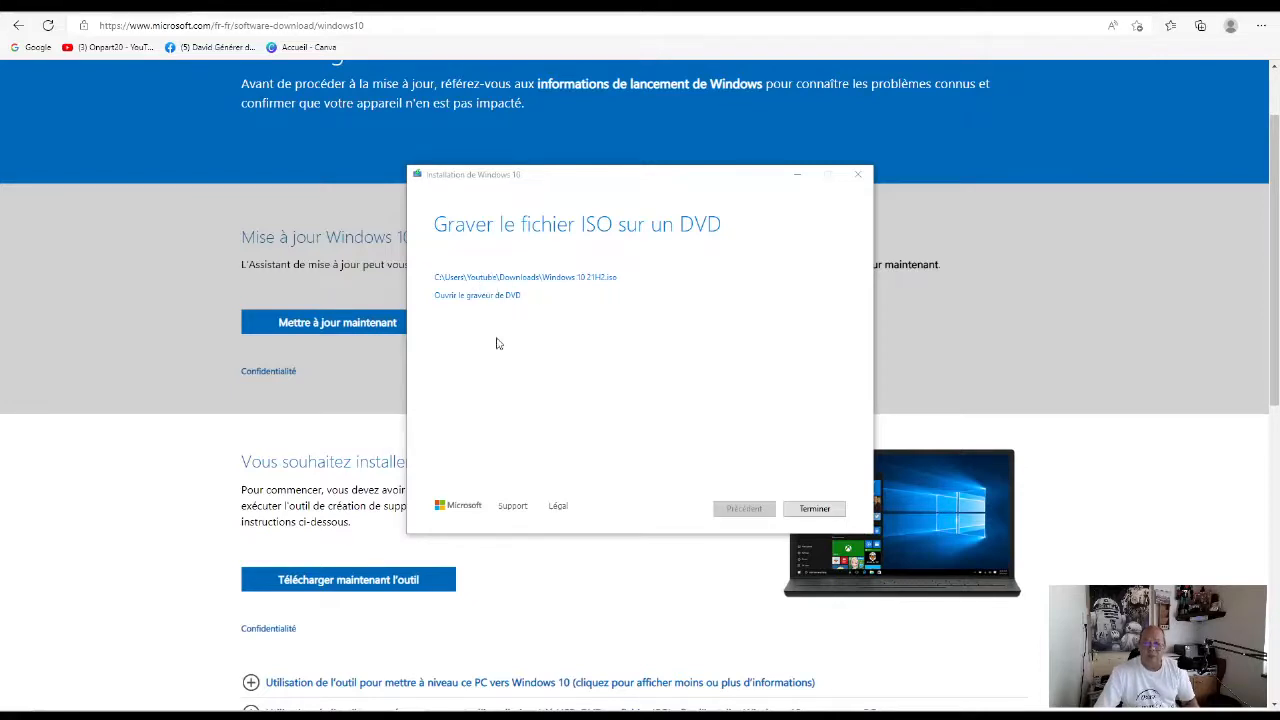
Open the Téléchargements folder in File Explorer and widen the window to check the ISO file's details
mouse_move(508, 709)
click(378, 699)
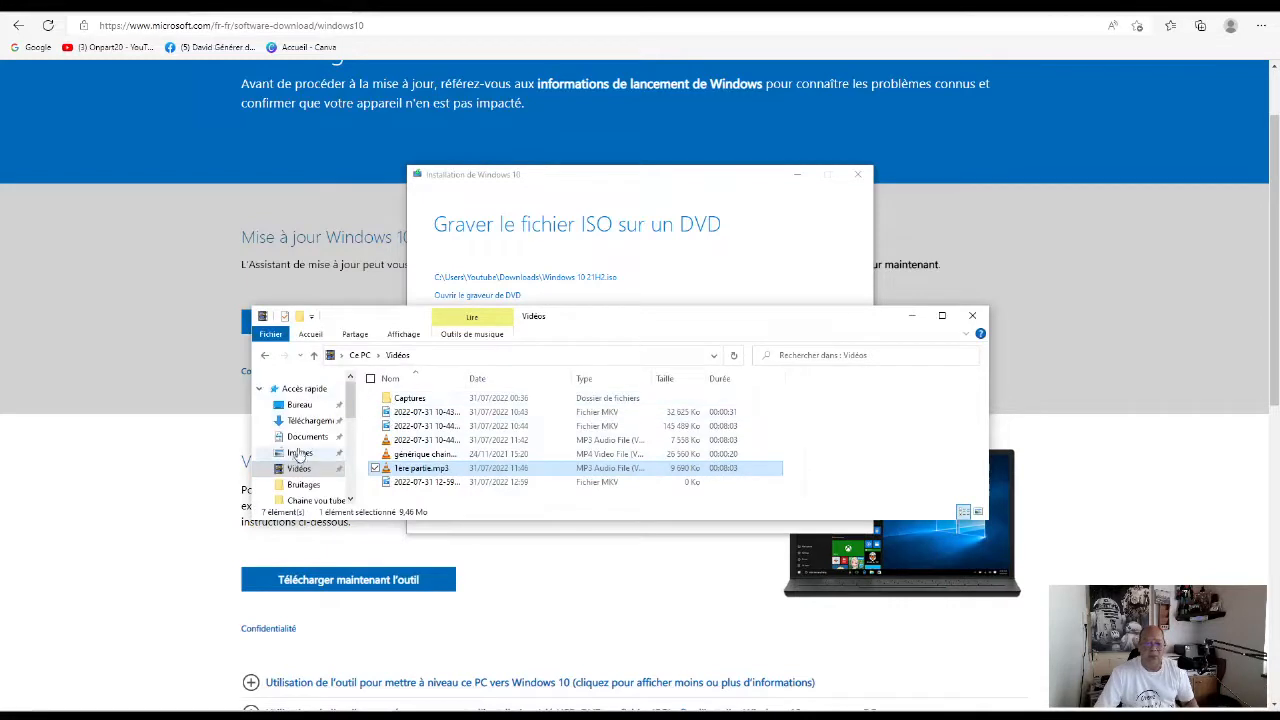
click(309, 420)
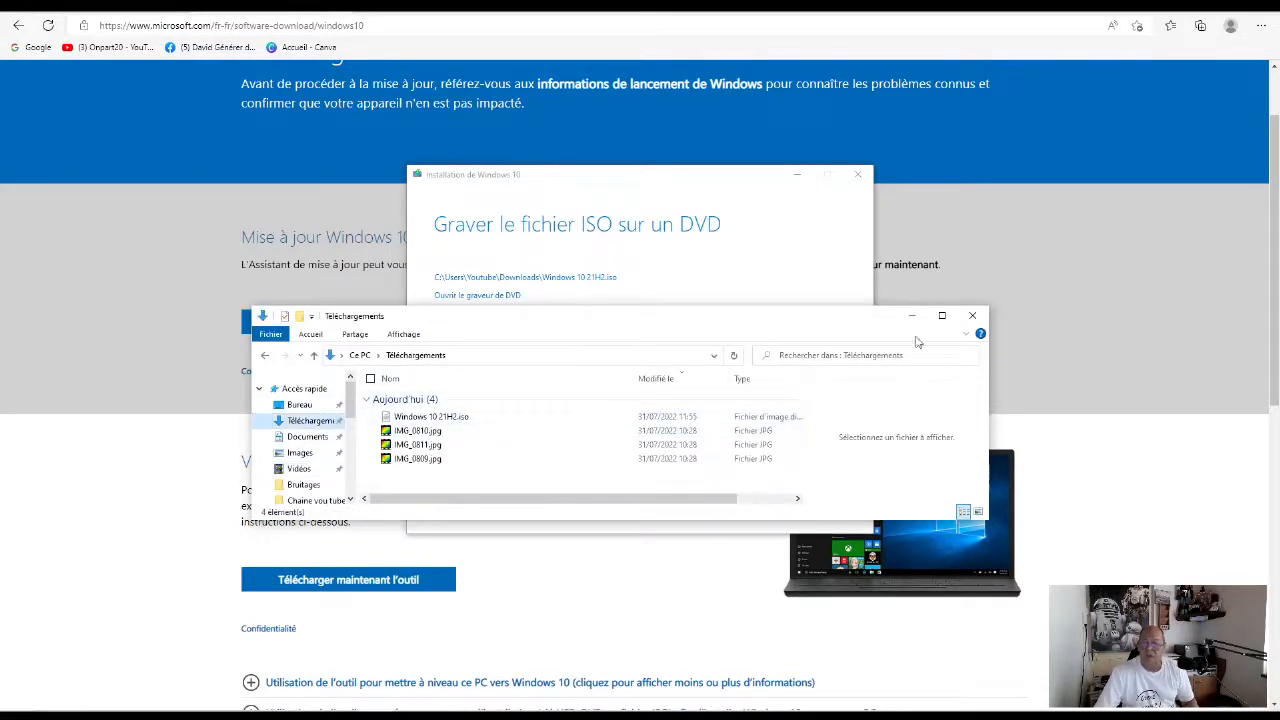
drag(988, 416, 1152, 416)
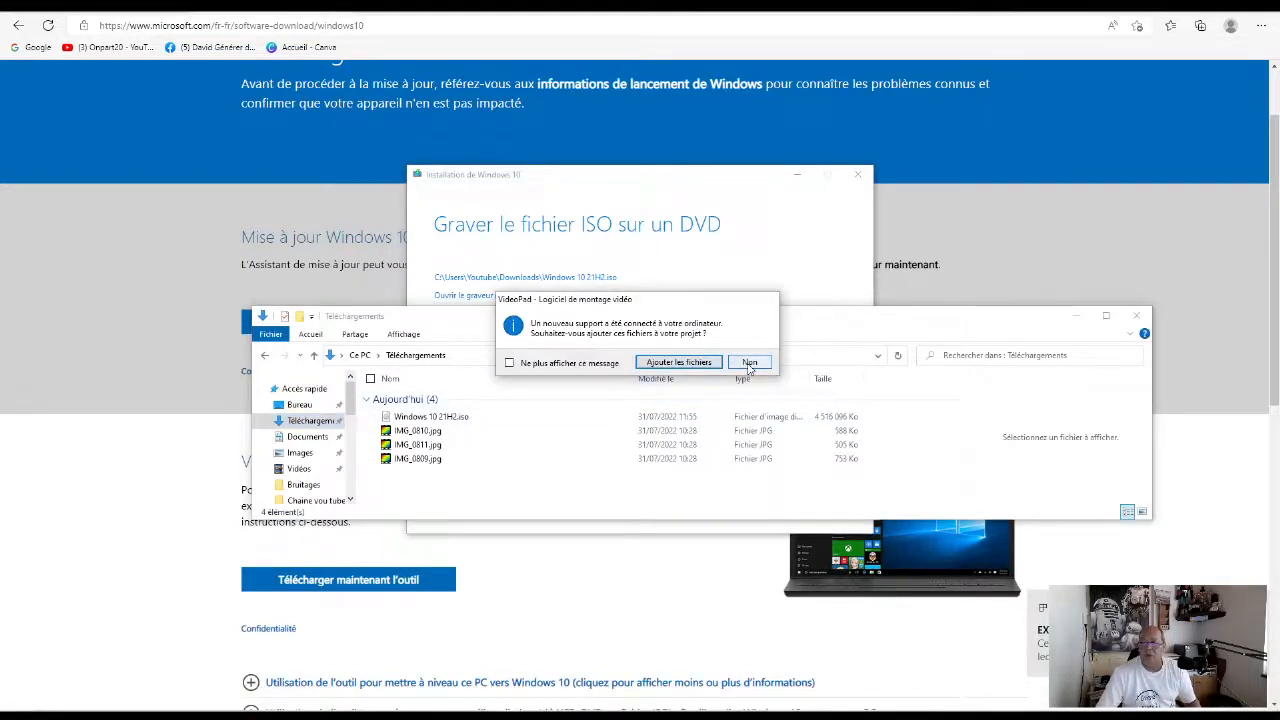
Decline adding the newly connected drive's files to the VideoPad project and finish the Windows 10 media creation wizard
click(749, 362)
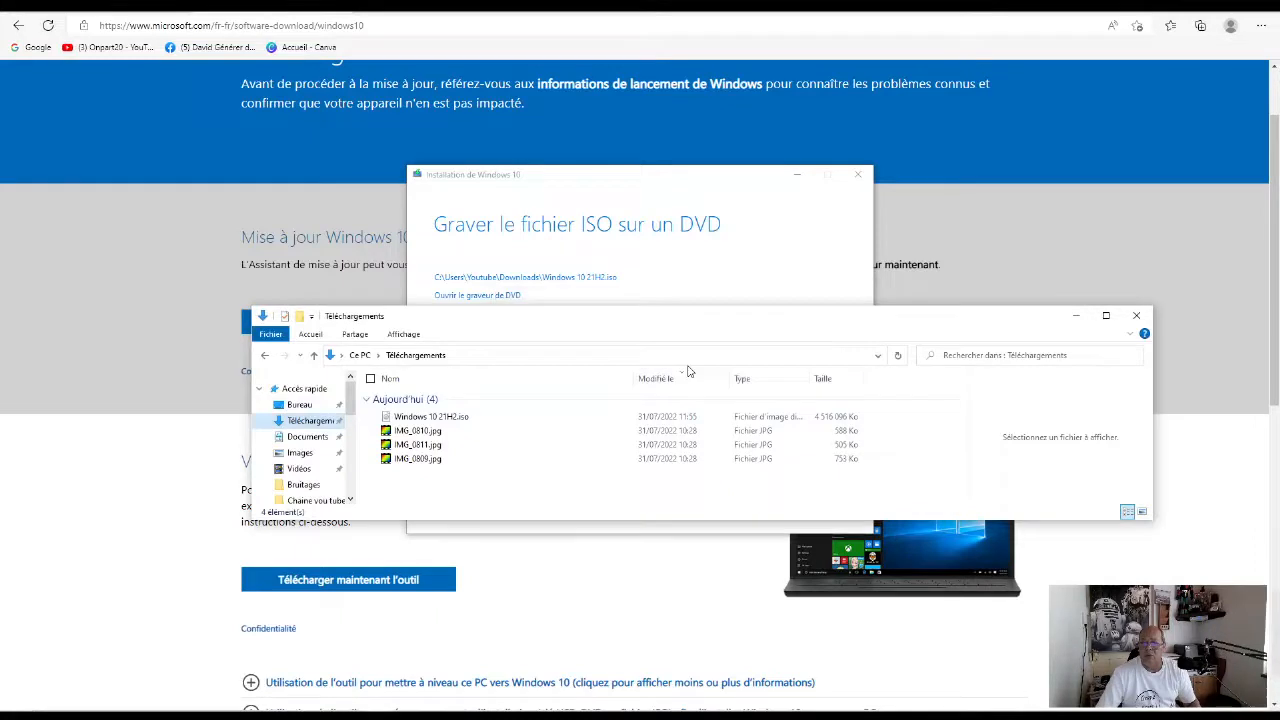
click(745, 189)
click(812, 510)
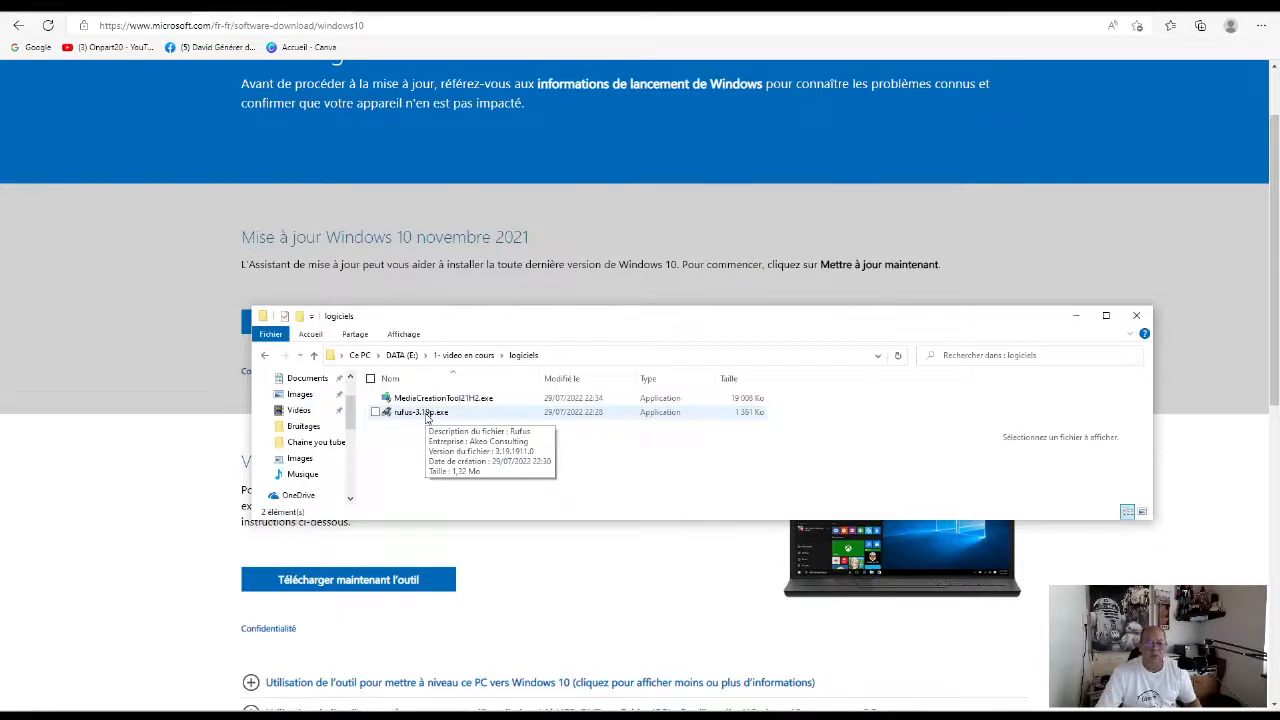
Launch rufus-3.19p.exe, refusing online update checks, and choose EXT 32 GO (F:) as the target device
click(427, 414)
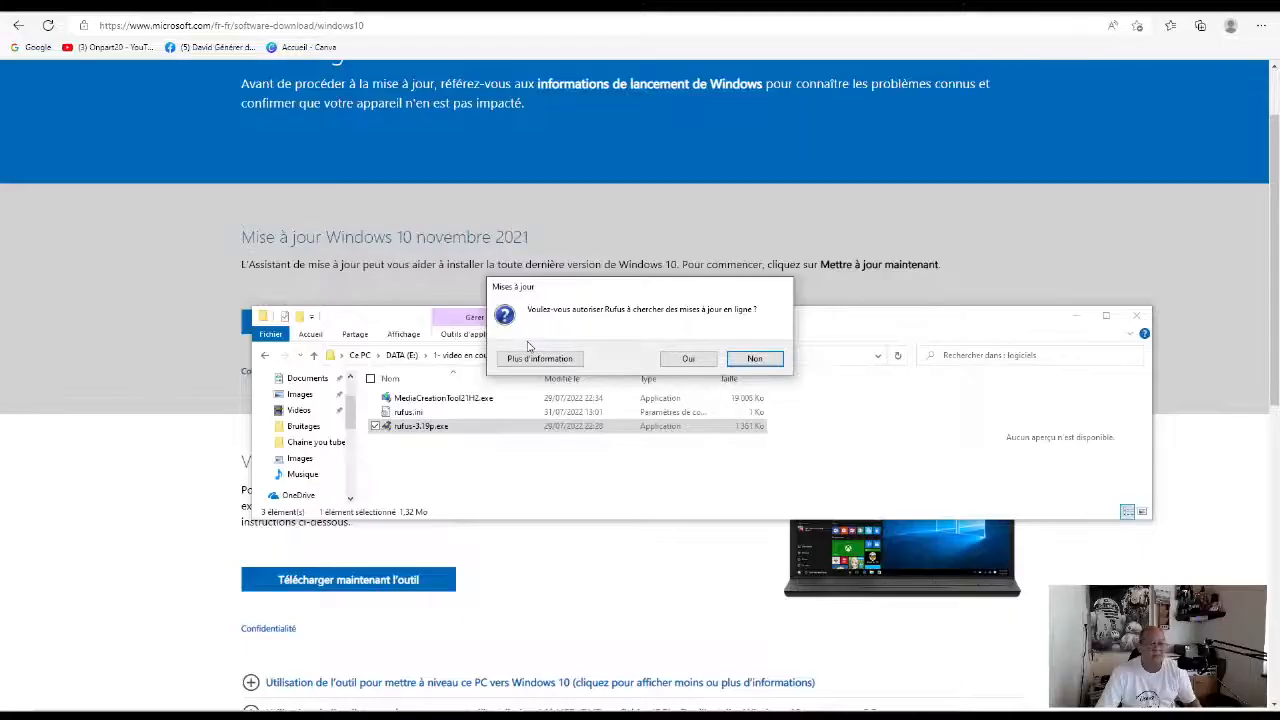
click(733, 361)
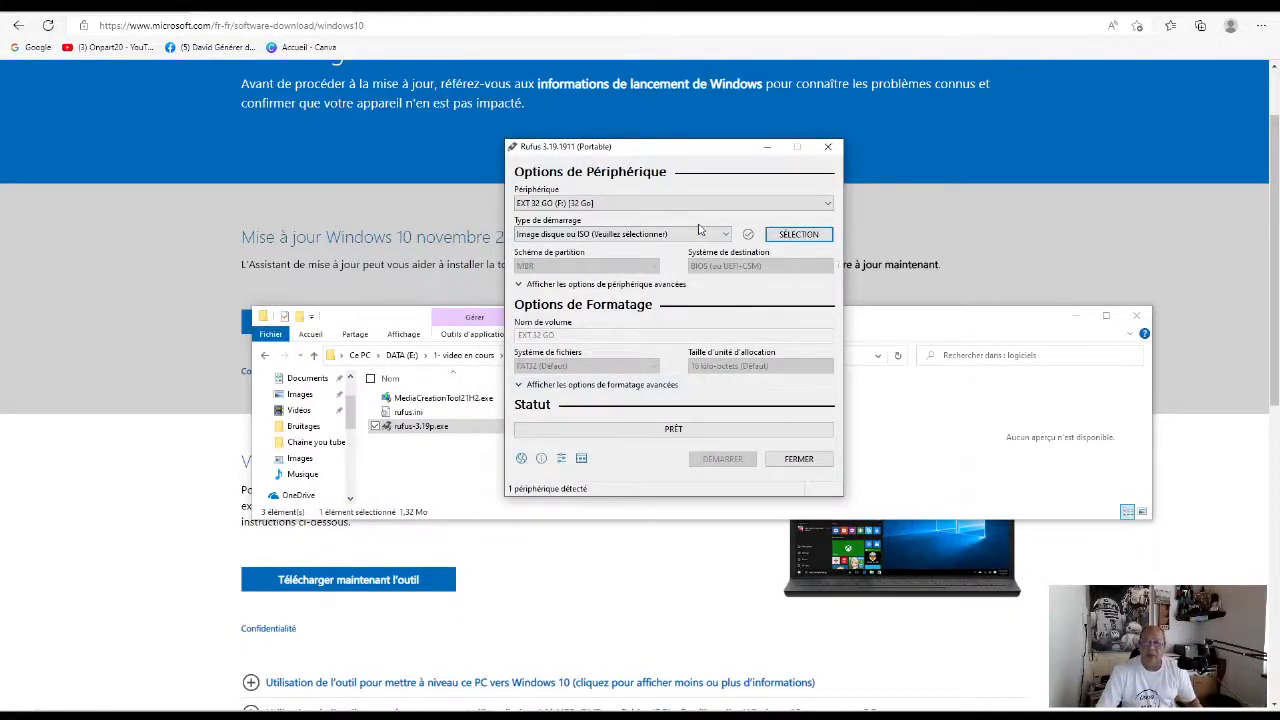
click(643, 204)
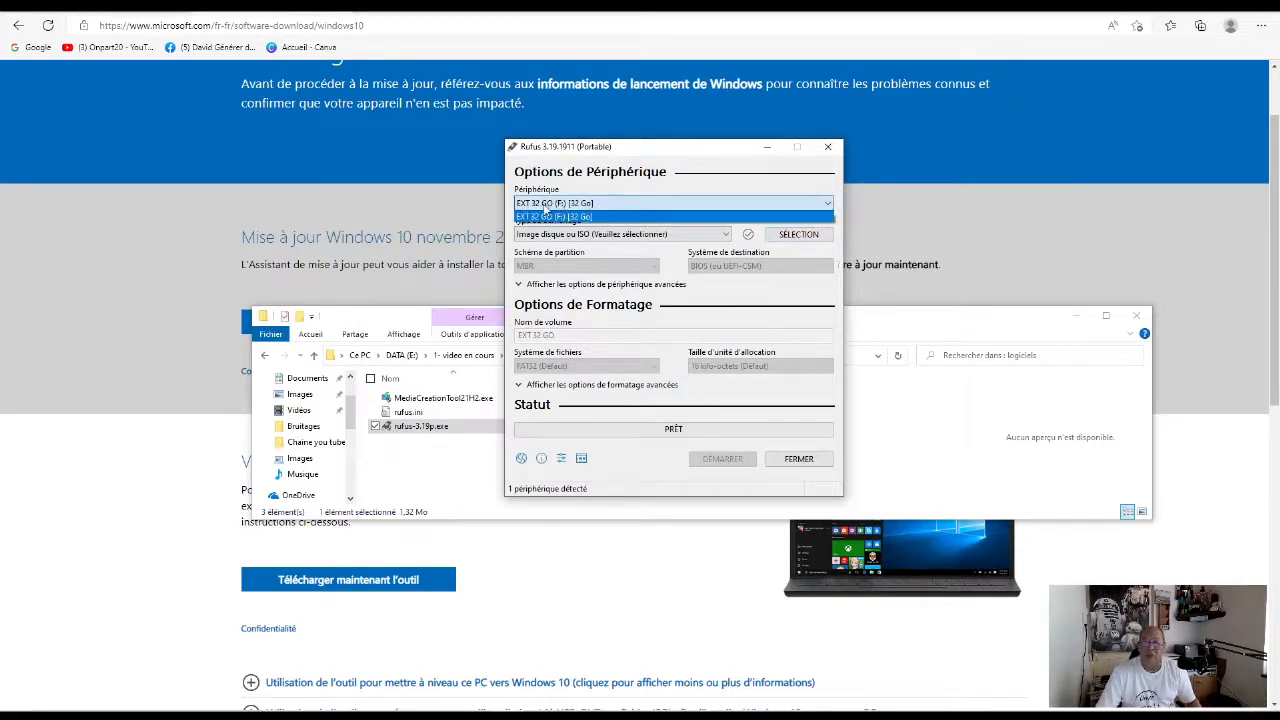
click(550, 216)
Keep the boot type as a disk or ISO image and load Windows 10 21H2.iso from the Téléchargements folder
click(580, 234)
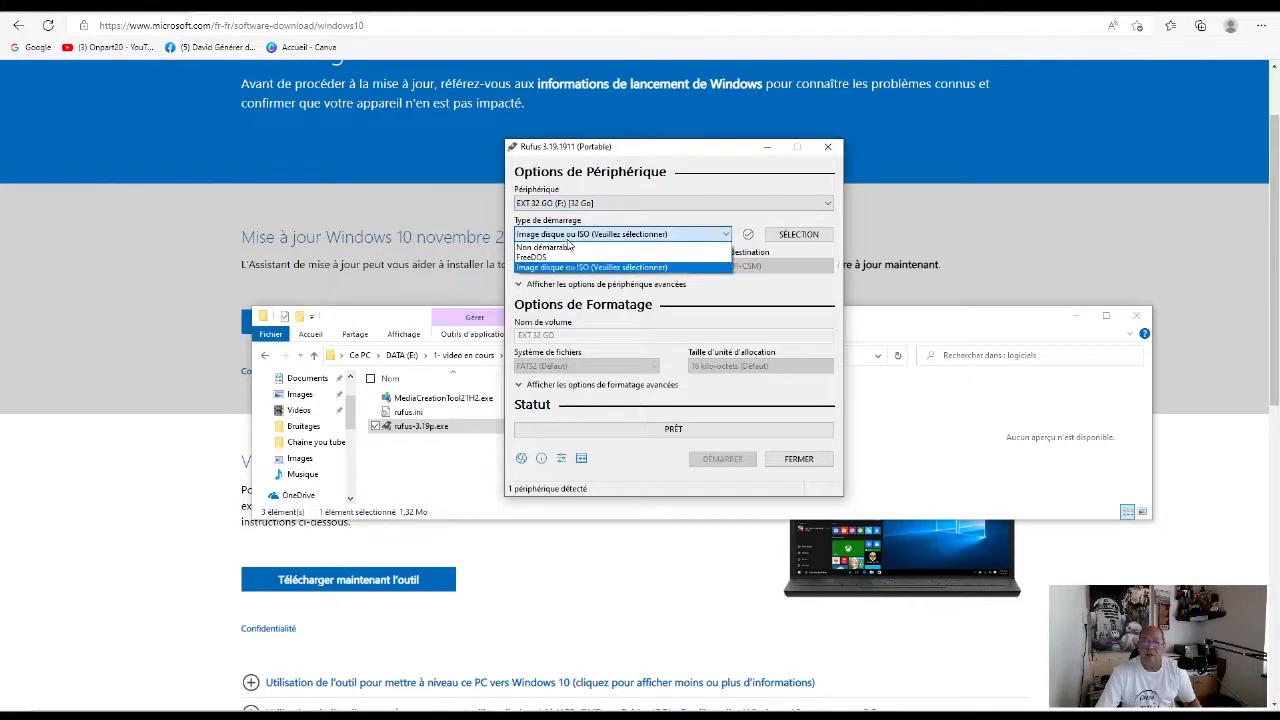
click(568, 239)
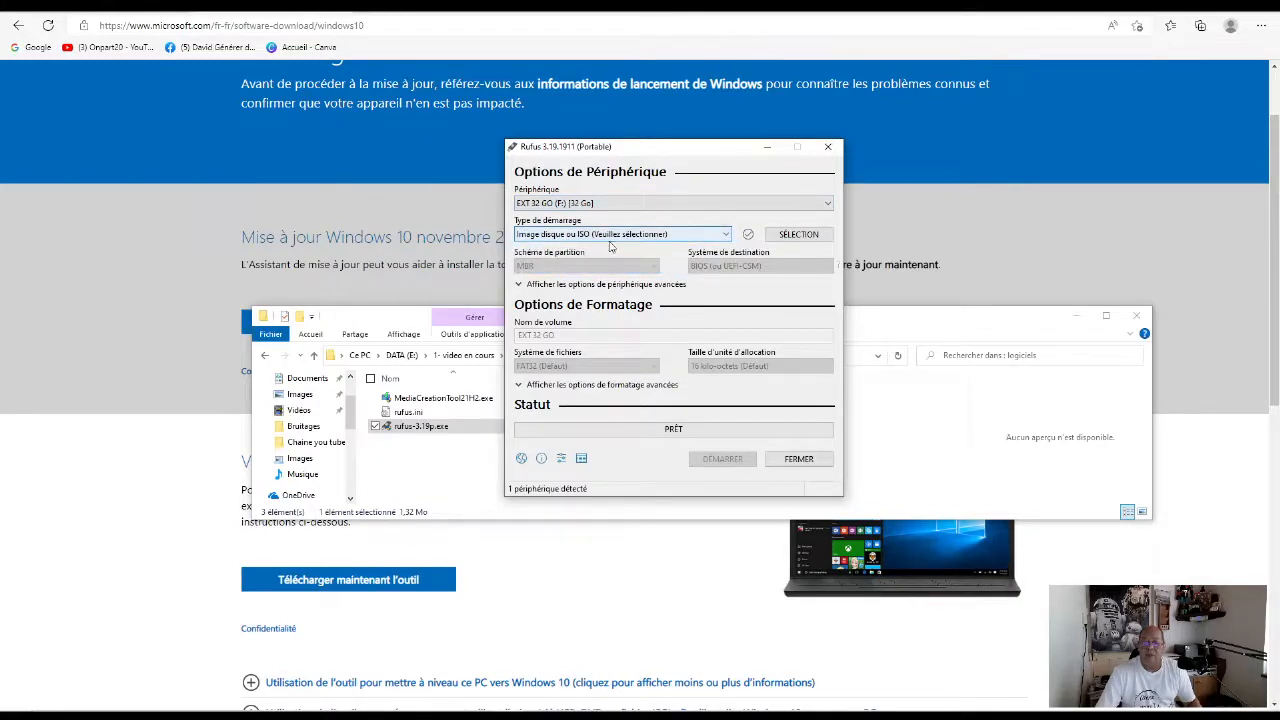
click(799, 234)
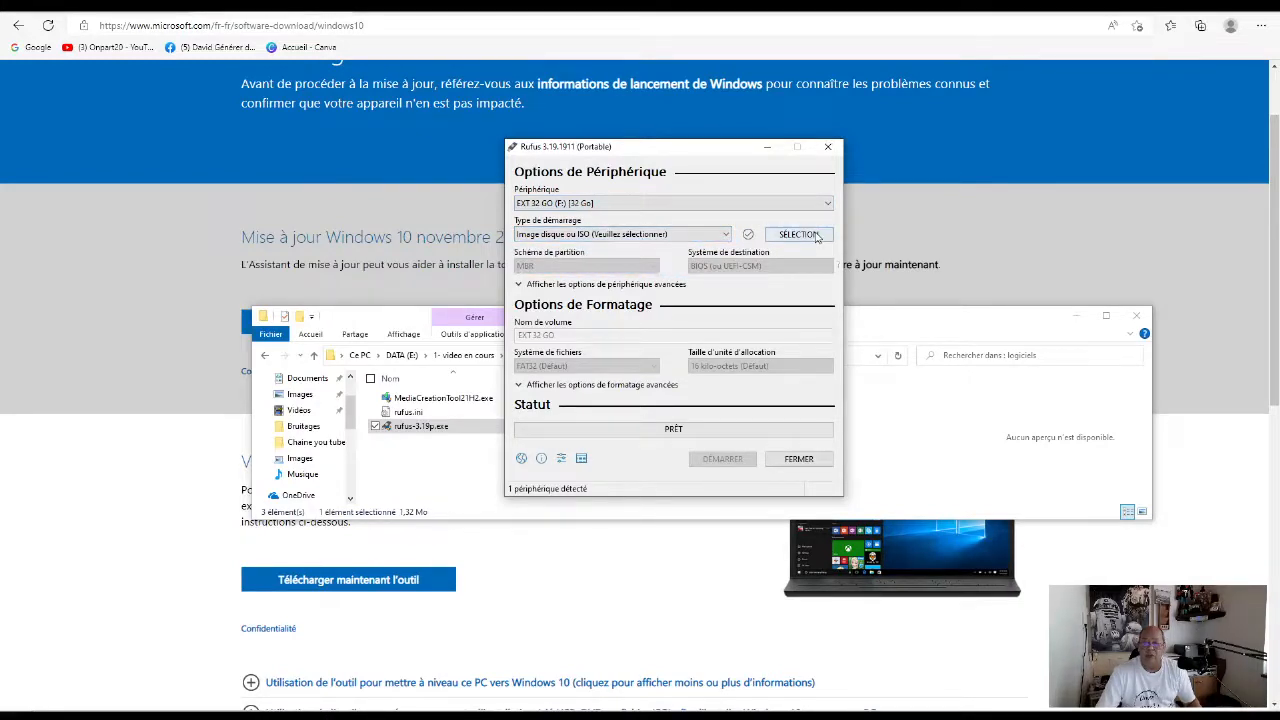
click(672, 274)
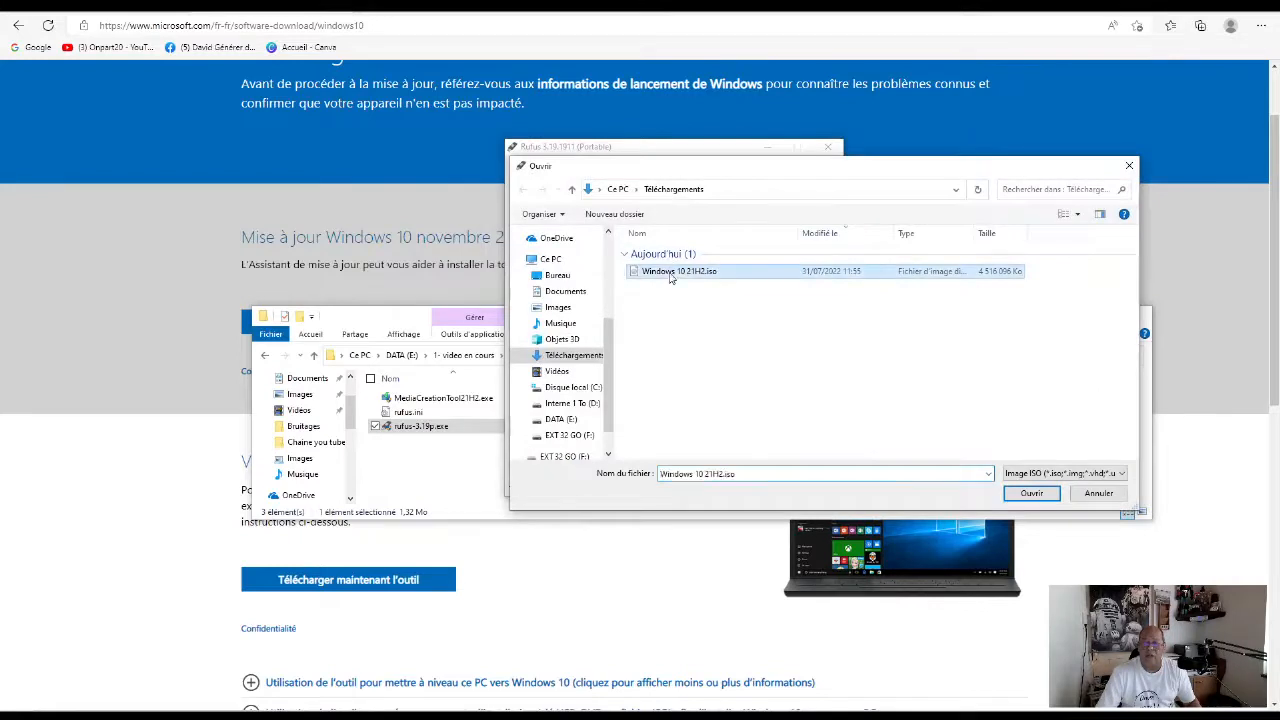
click(1032, 493)
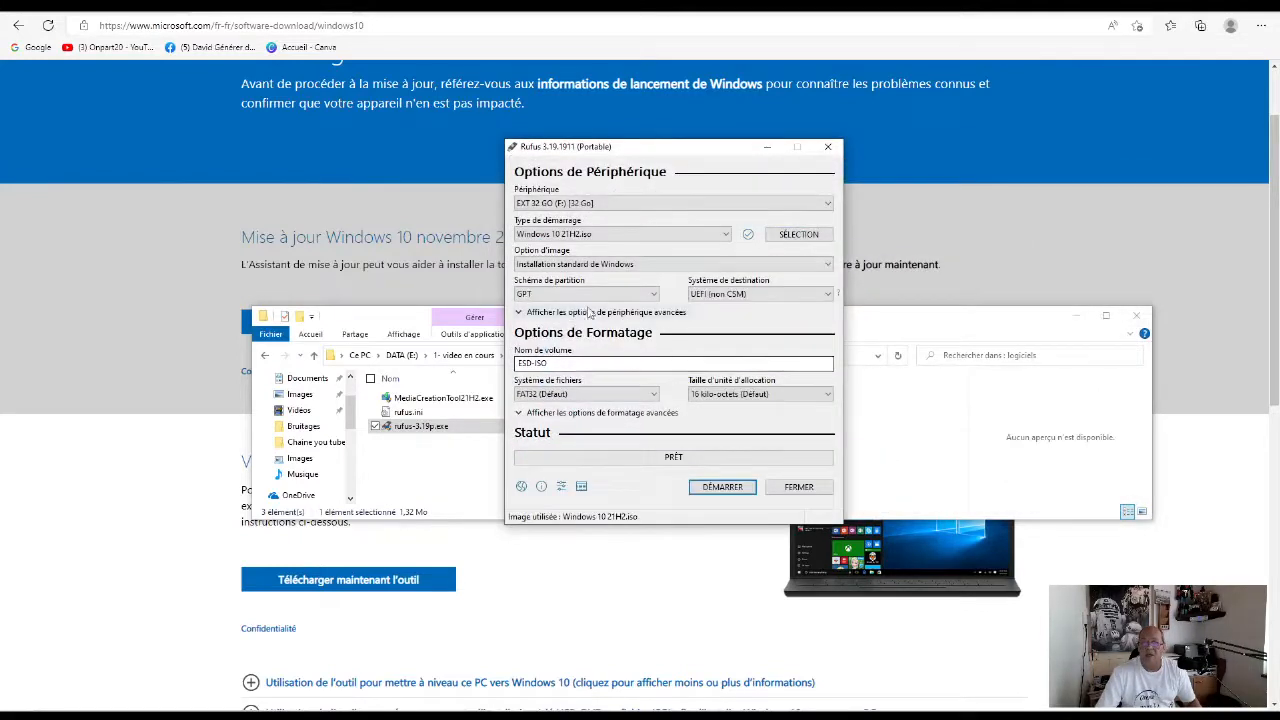
Write the Windows image to the USB stick, accepting the erasure of its data, and close Rufus once it finishes
click(718, 490)
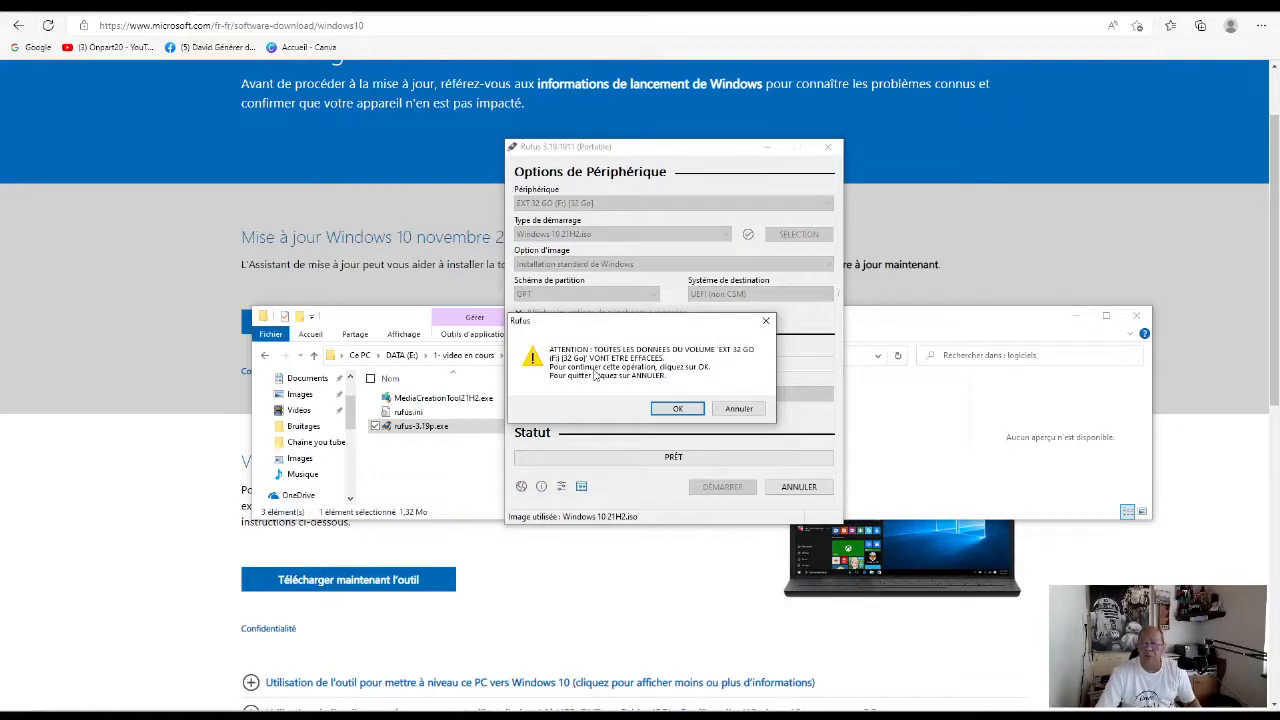
click(678, 410)
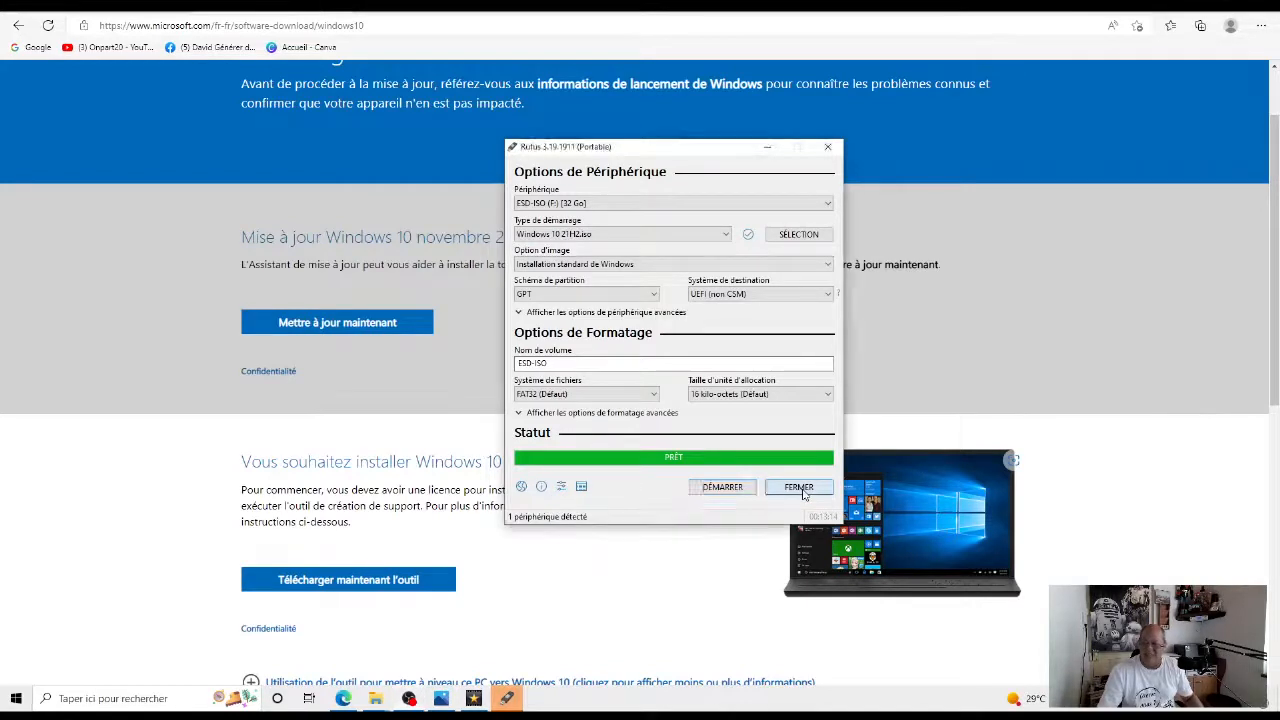
click(799, 487)
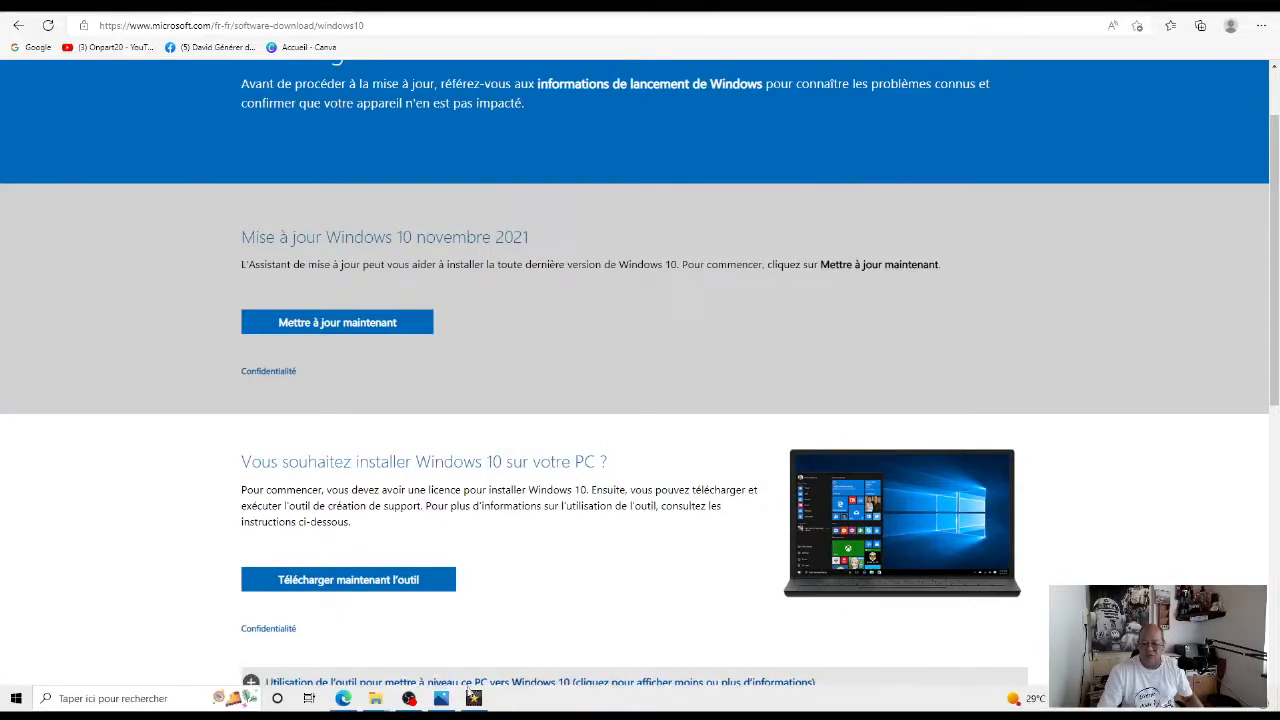
Open the ESD-ISO (F:) drive in File Explorer, enlarging and moving the window to check the installation files on the stick
mouse_move(380, 700)
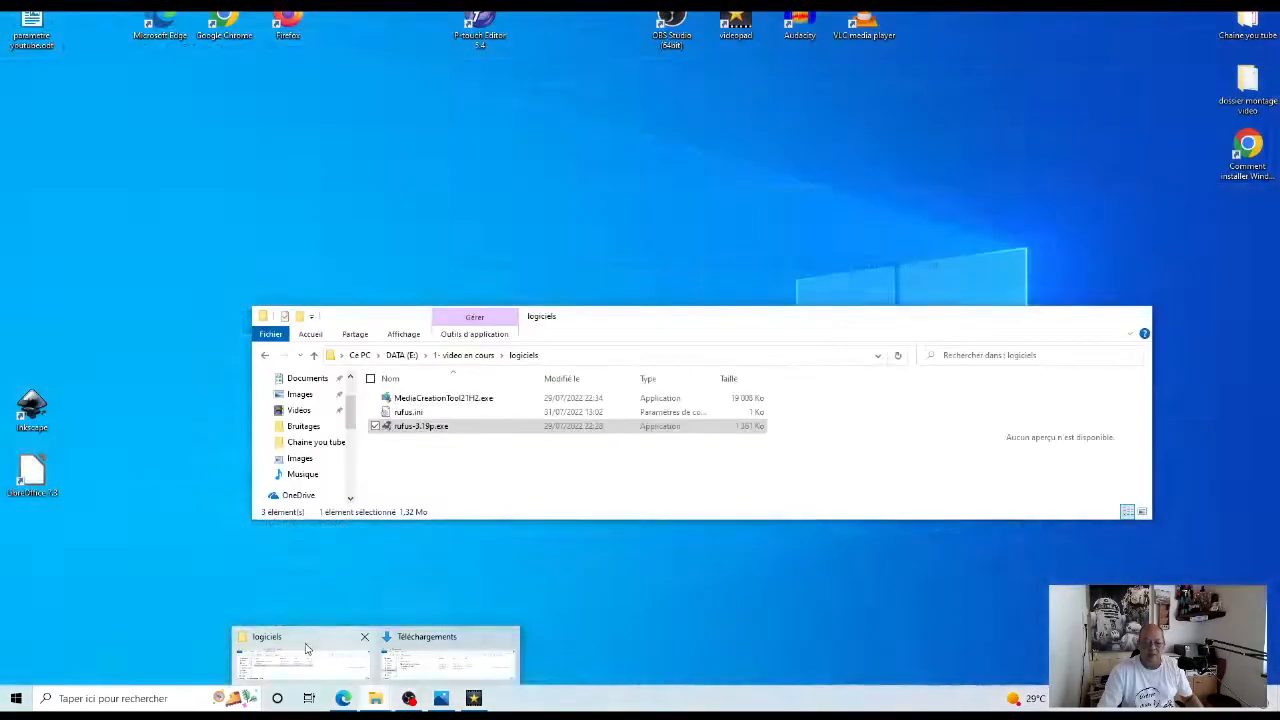
click(305, 656)
scroll(310, 450, down, 3)
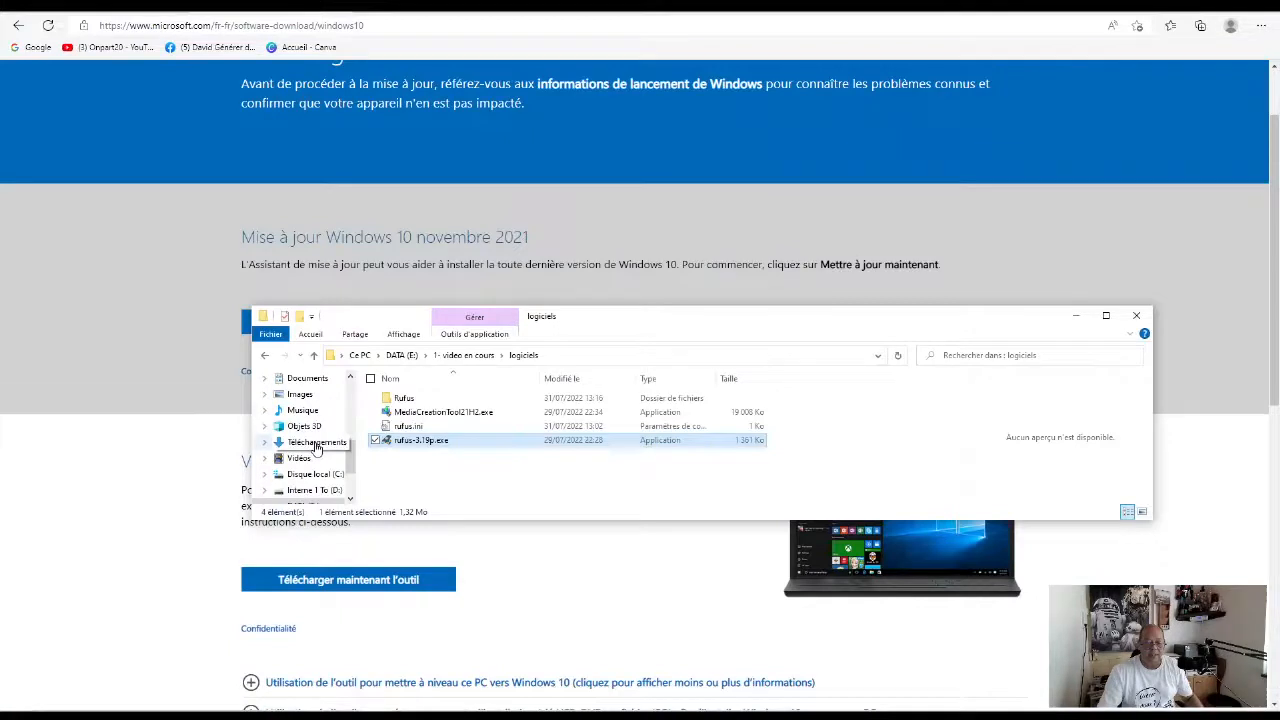
click(304, 476)
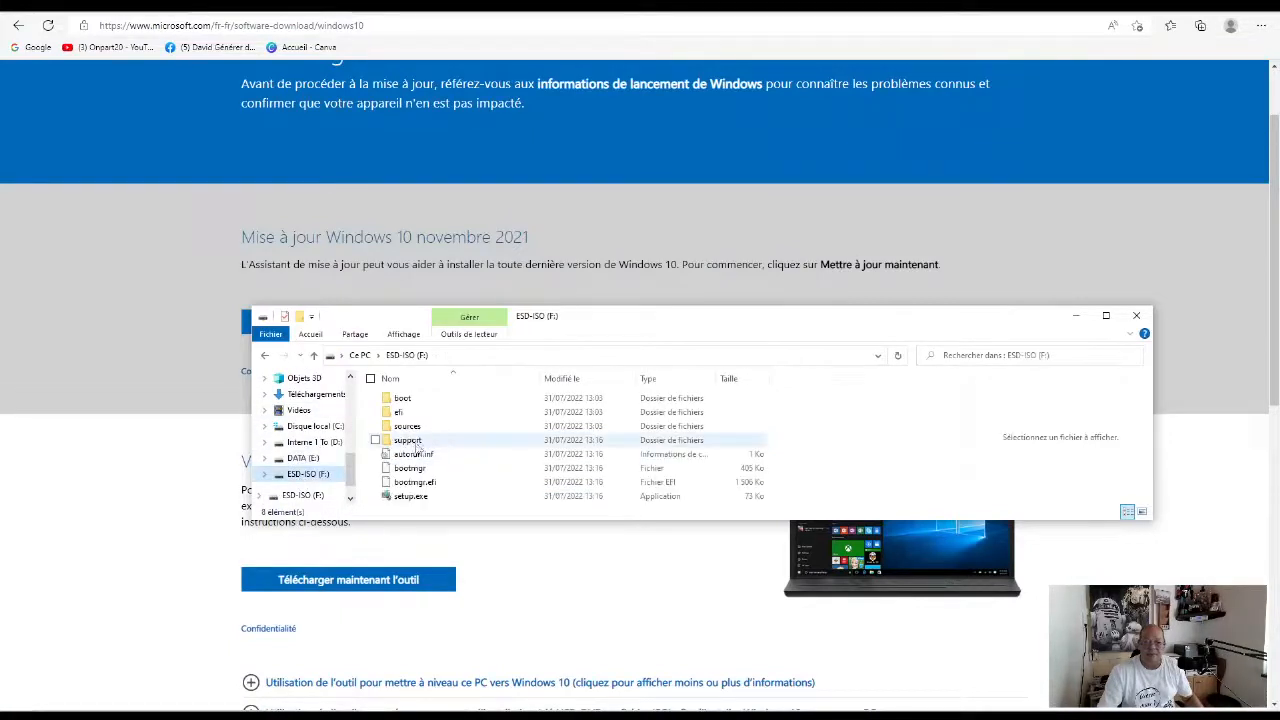
drag(618, 524, 618, 602)
drag(675, 328, 676, 196)
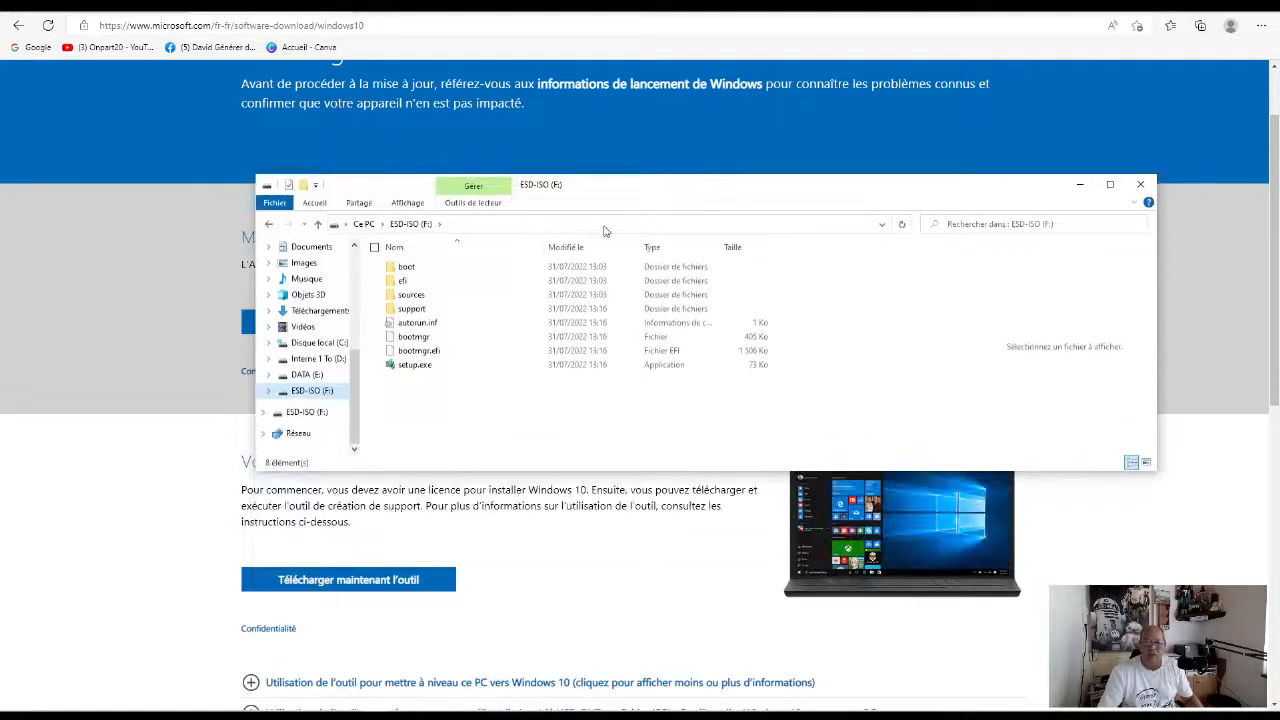